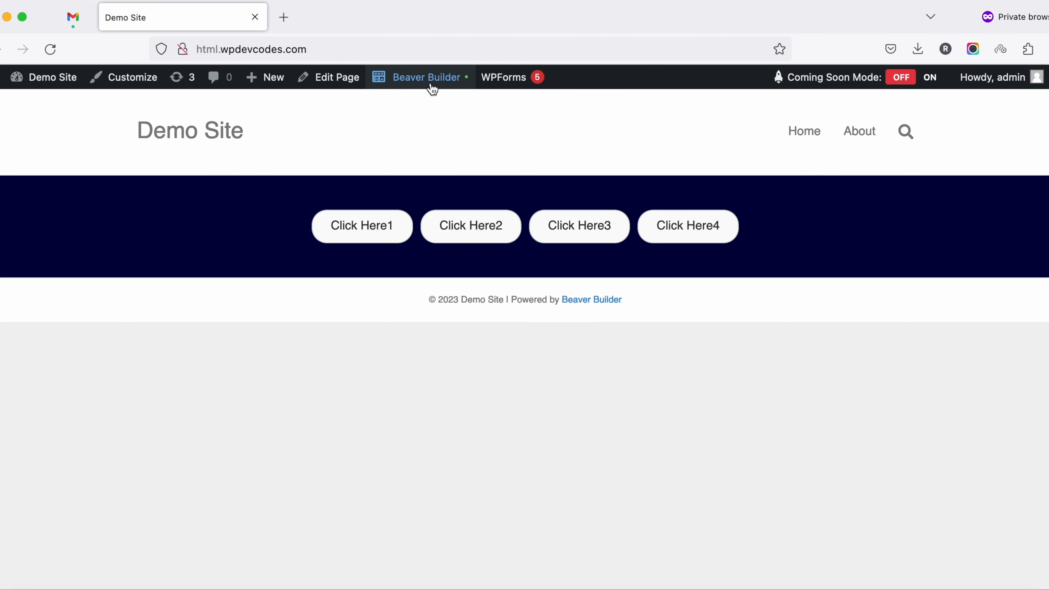
# Open the Home page in Beaver Builder and delete the row holding the four Click Here buttons
pyautogui.click(429, 82)
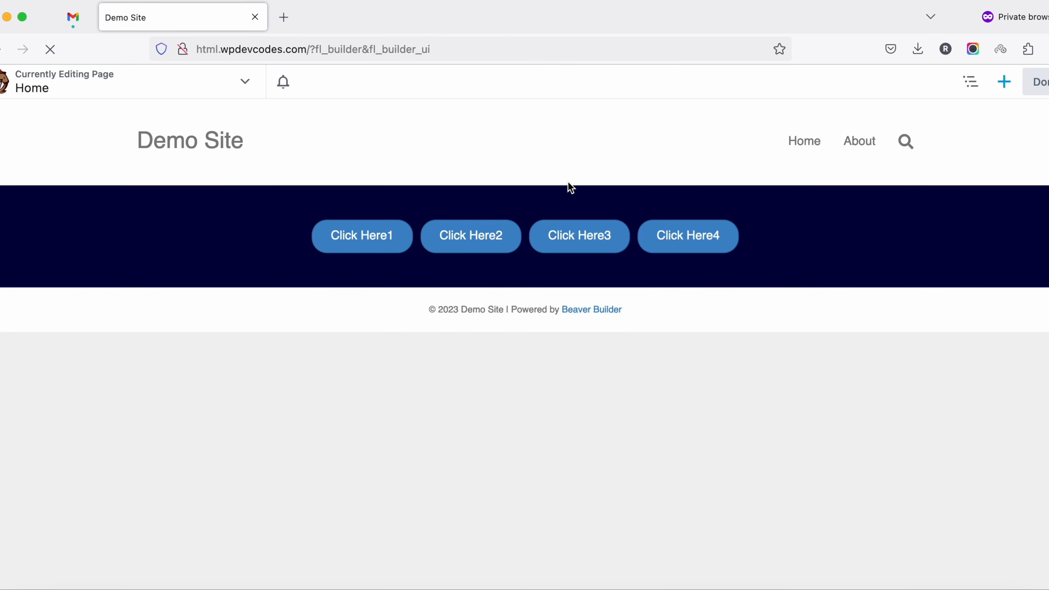
pyautogui.moveTo(241, 217)
pyautogui.click(91, 173)
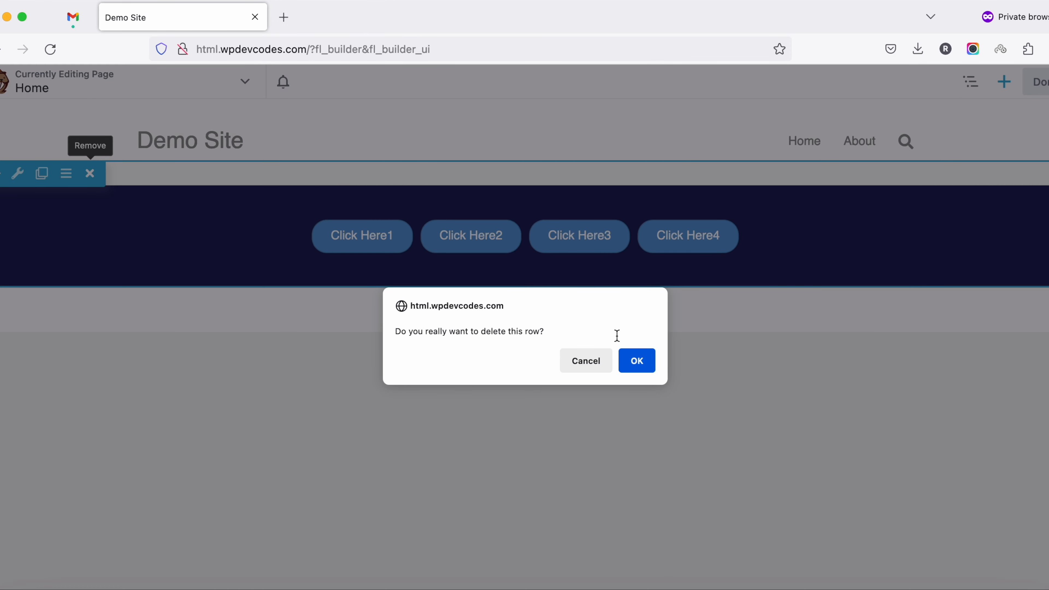
pyautogui.click(647, 368)
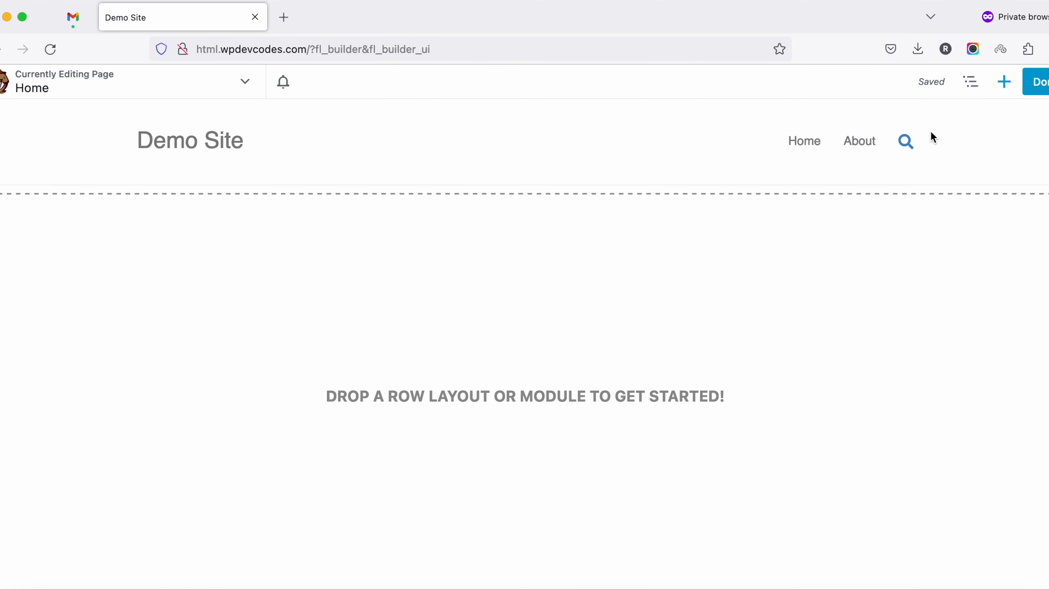
# Add a 1 Column row to the empty Home page layout
pyautogui.click(1005, 82)
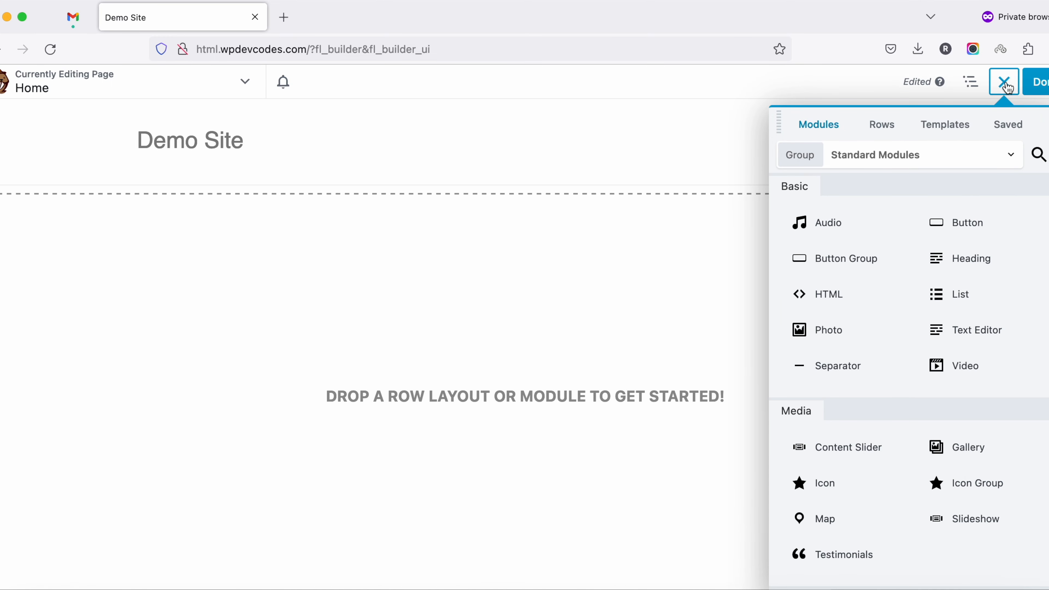
pyautogui.scroll(-4, 878, 313)
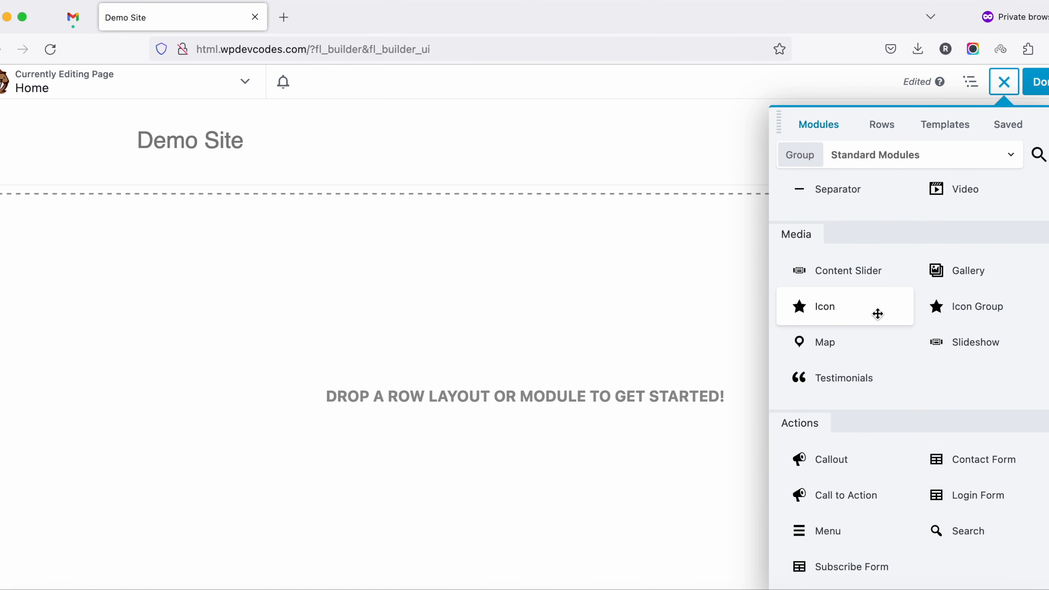
pyautogui.scroll(-5, 878, 314)
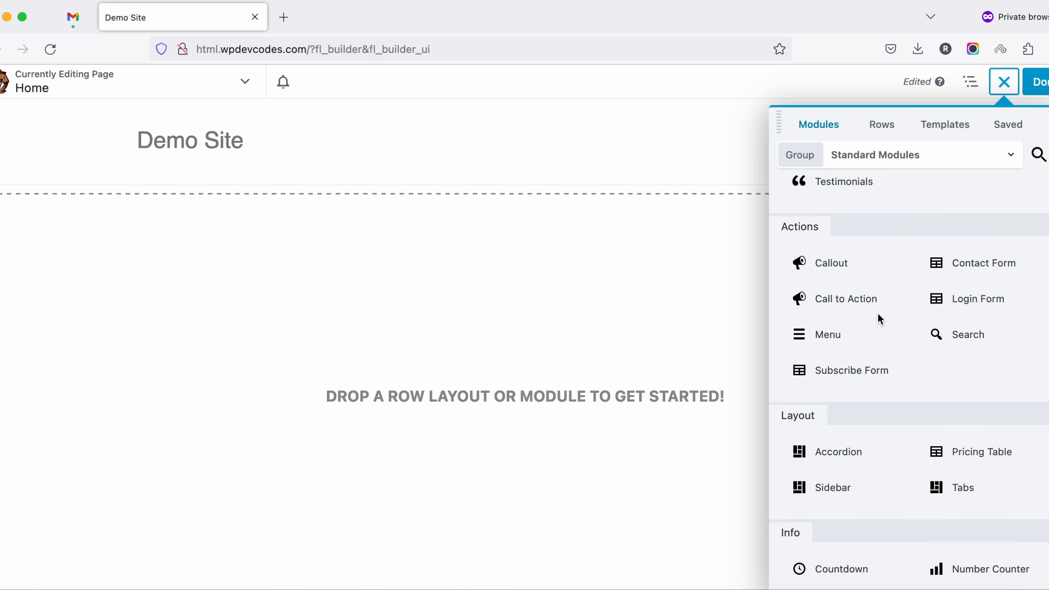
pyautogui.scroll(9, 878, 313)
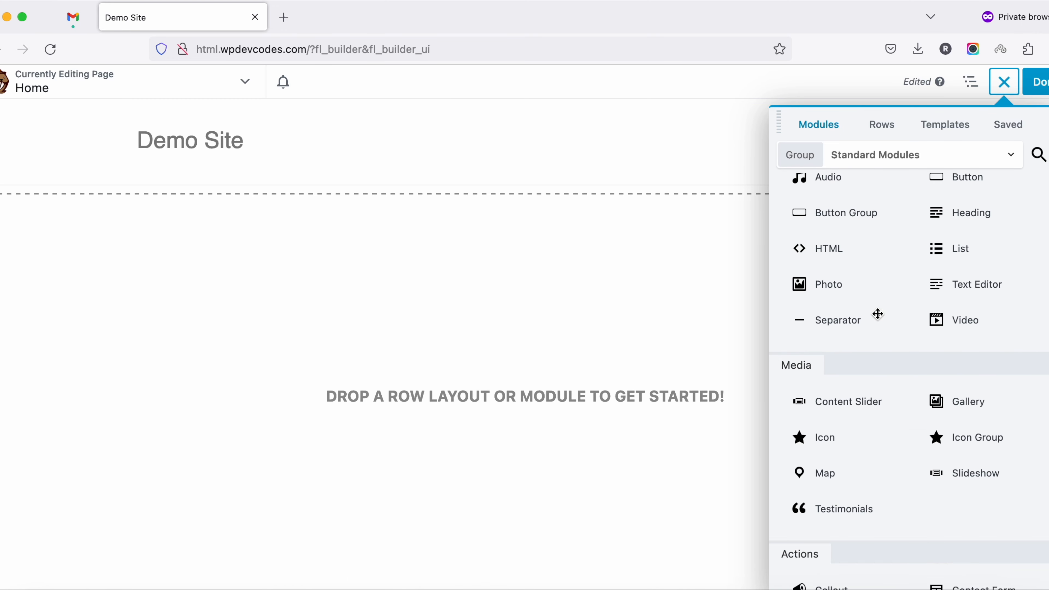
pyautogui.click(883, 126)
pyautogui.moveTo(860, 204); pyautogui.dragTo(496, 222)
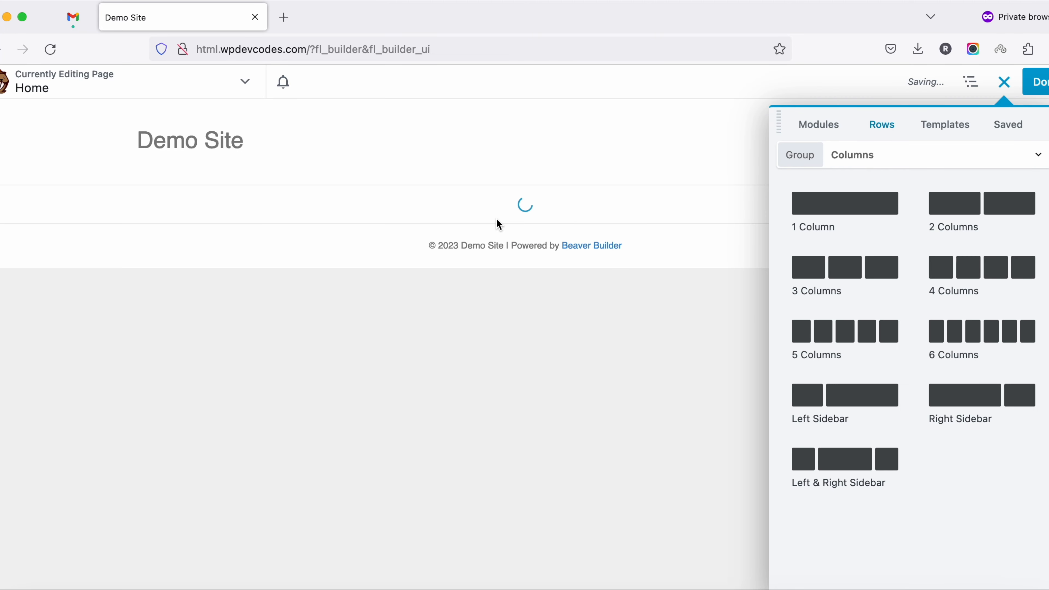
# Add a Callout module from the standard Actions modules to the empty one-column row
pyautogui.click(820, 125)
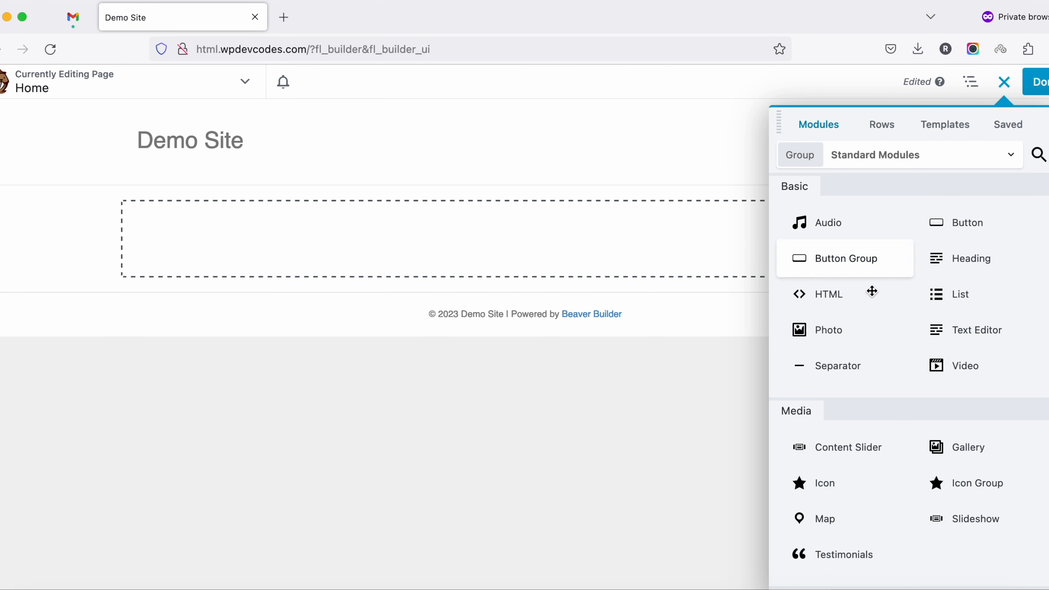
pyautogui.scroll(-8, 873, 367)
pyautogui.scroll(-3, 874, 368)
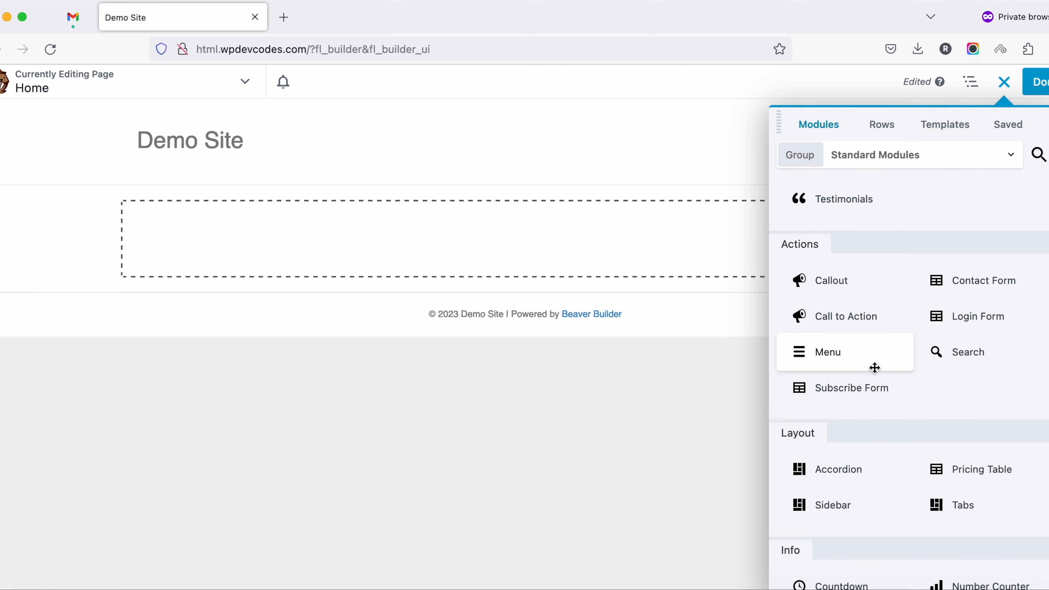
pyautogui.scroll(-5, 874, 367)
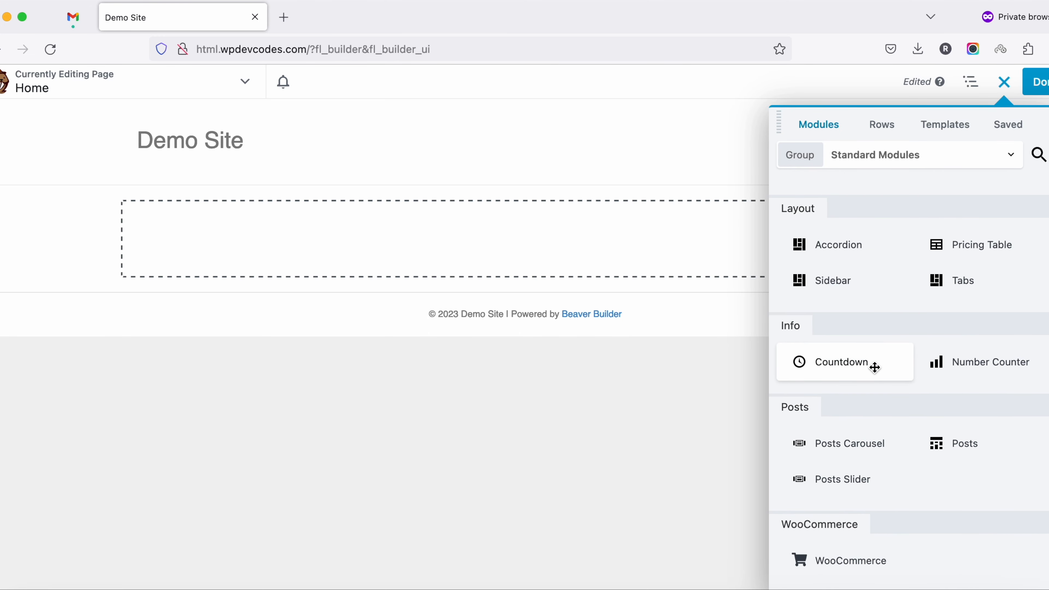
pyautogui.scroll(8, 874, 367)
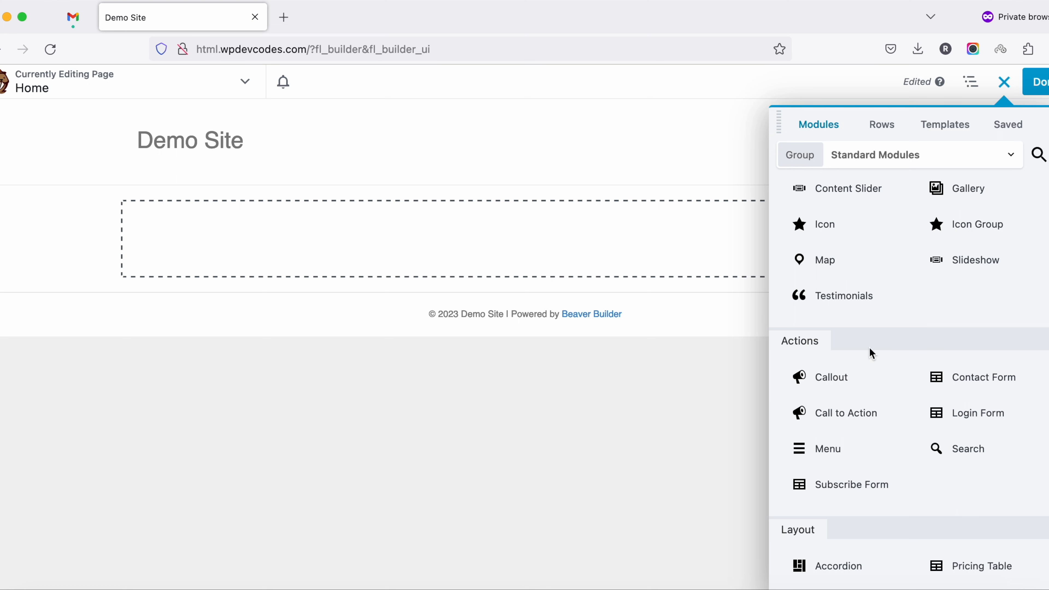
pyautogui.moveTo(859, 381); pyautogui.dragTo(538, 265)
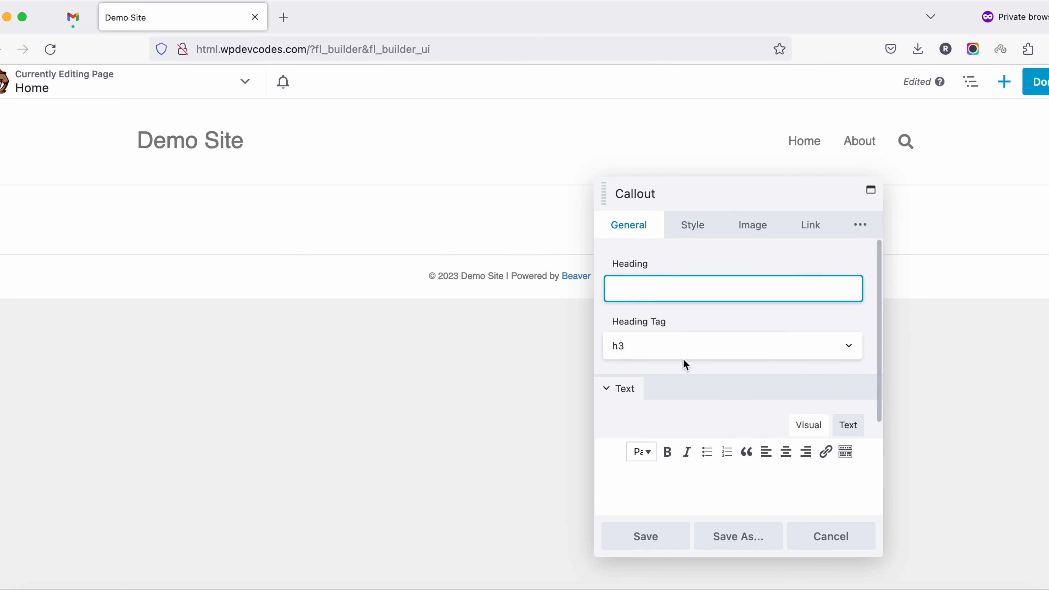
# Set the callout's heading to "Lorem Ipsum" and its heading tag to h2
pyautogui.scroll(-1, 684, 362)
pyautogui.scroll(-2, 683, 360)
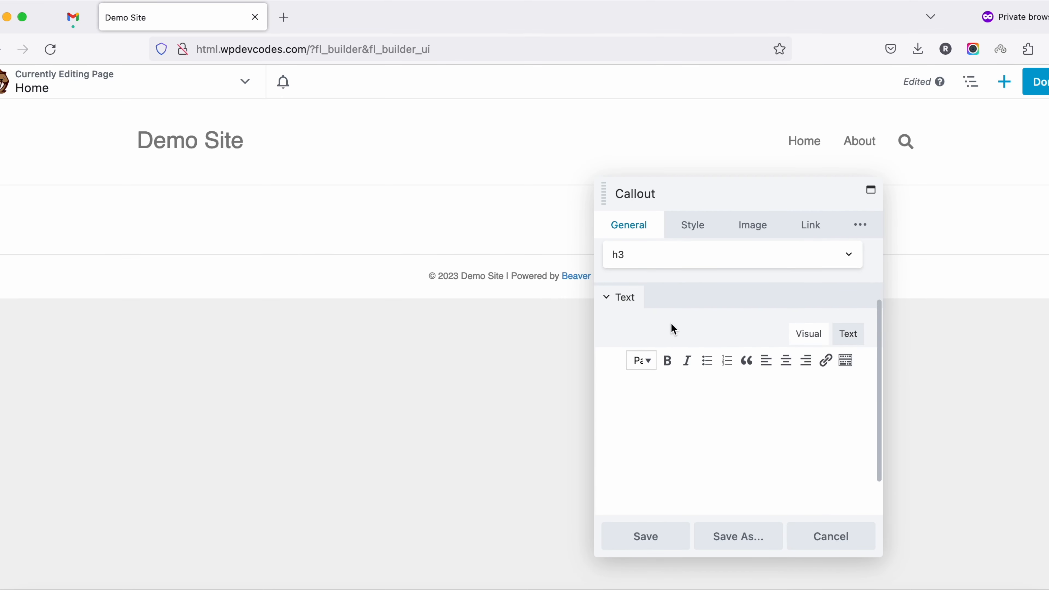
pyautogui.scroll(3, 674, 329)
pyautogui.click(646, 286)
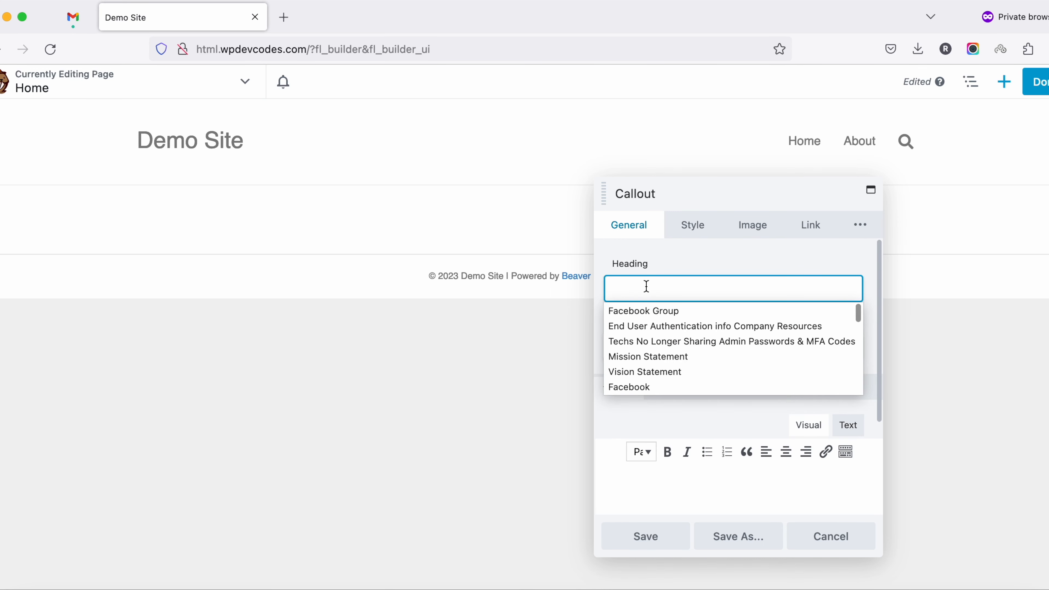
pyautogui.write('Lorem Ipsum')
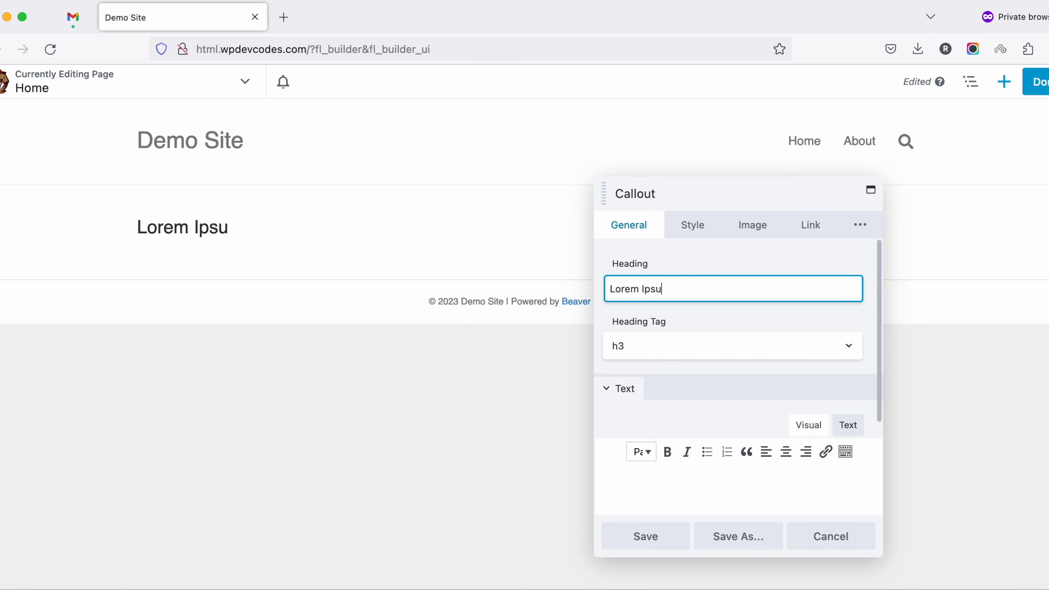
pyautogui.click(669, 349)
pyautogui.click(675, 388)
# Enter "Lorem ipsum is simply dummy text." as the callout's body text in the plain-text editor mode
pyautogui.scroll(-1, 698, 370)
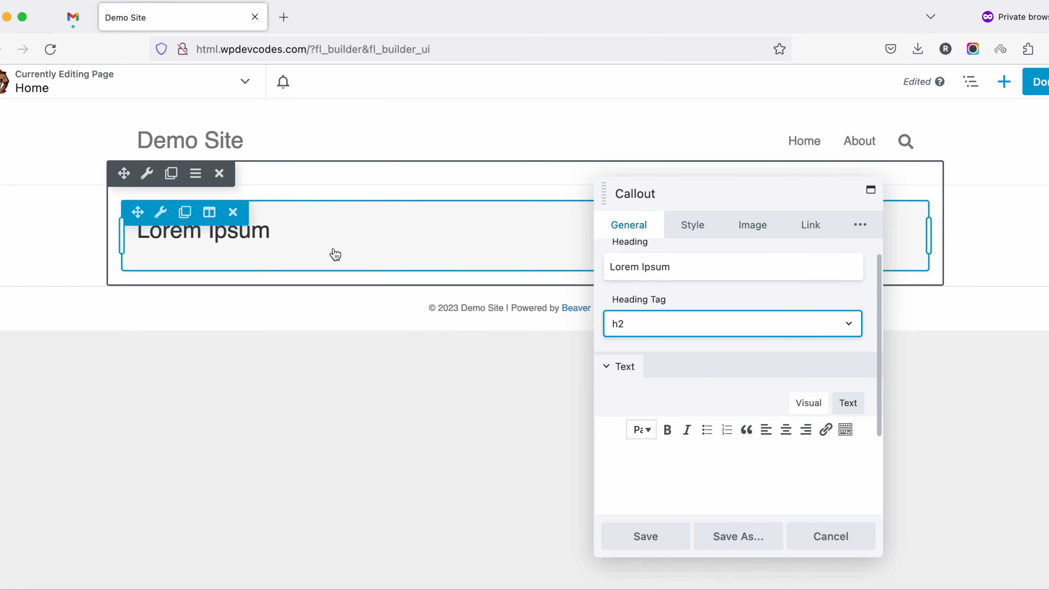
pyautogui.scroll(-4, 708, 407)
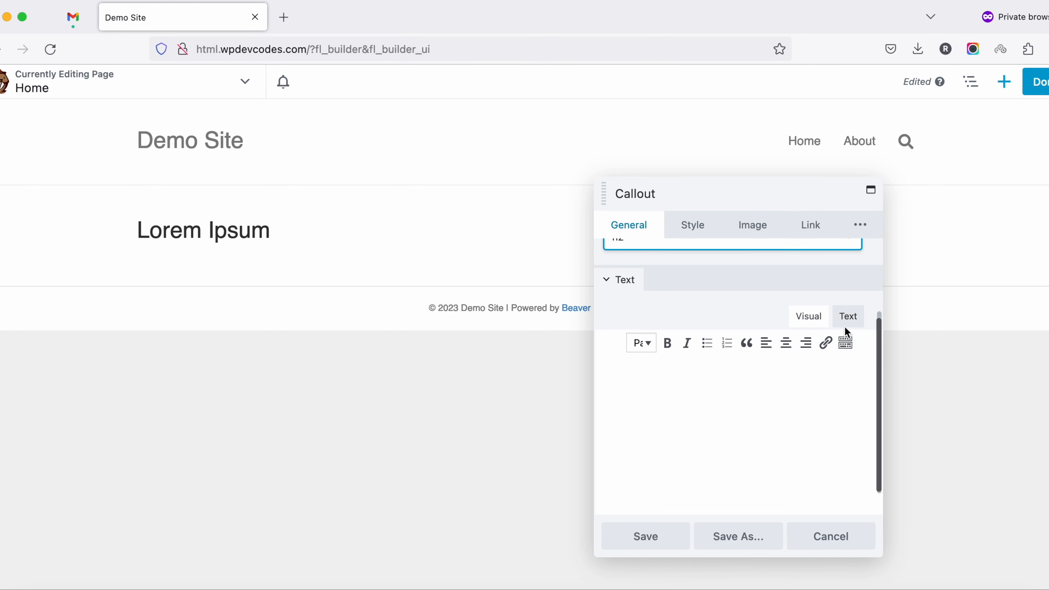
pyautogui.click(847, 316)
pyautogui.write('Lorem')
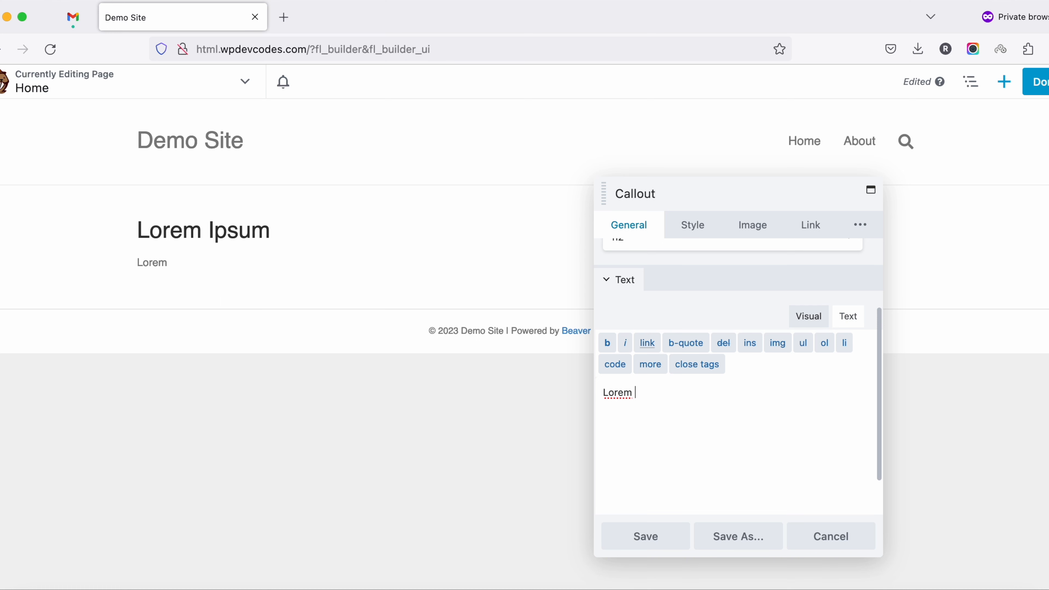
pyautogui.write(' ipsum is simply ')
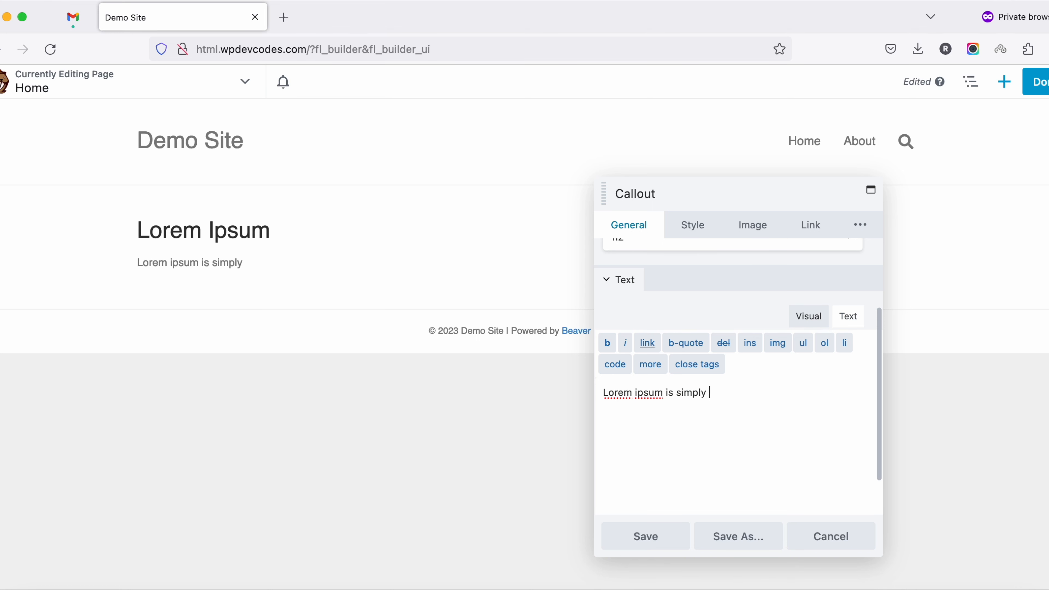
pyautogui.write('dummy tect')
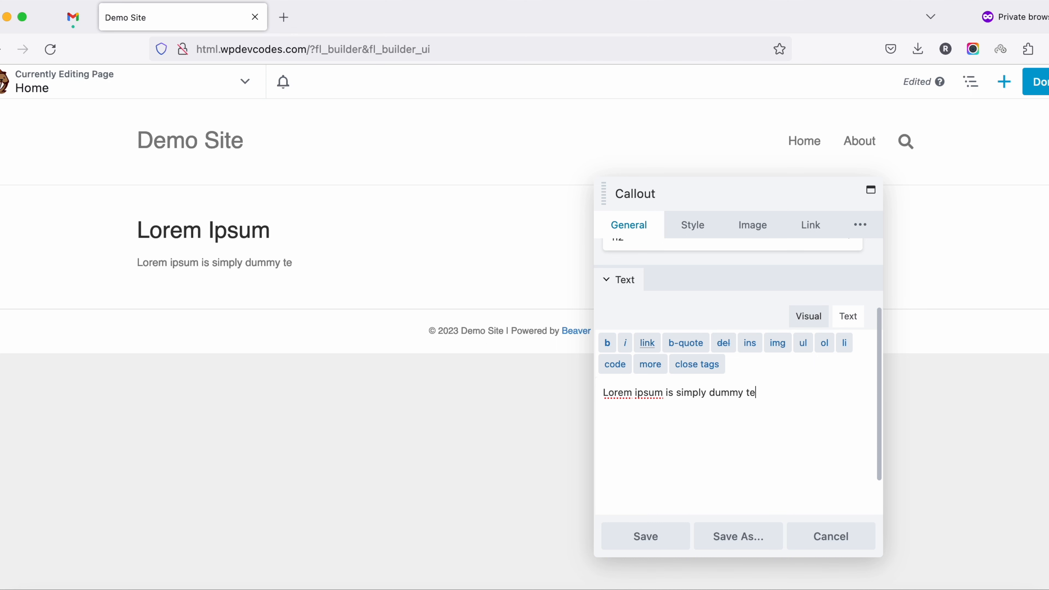
pyautogui.press('BackSpace')
pyautogui.press('BackSpace')
pyautogui.write('xt.')
# Try center alignment in the callout's style settings and set the alignment back to left
pyautogui.click(699, 234)
pyautogui.scroll(-2, 707, 389)
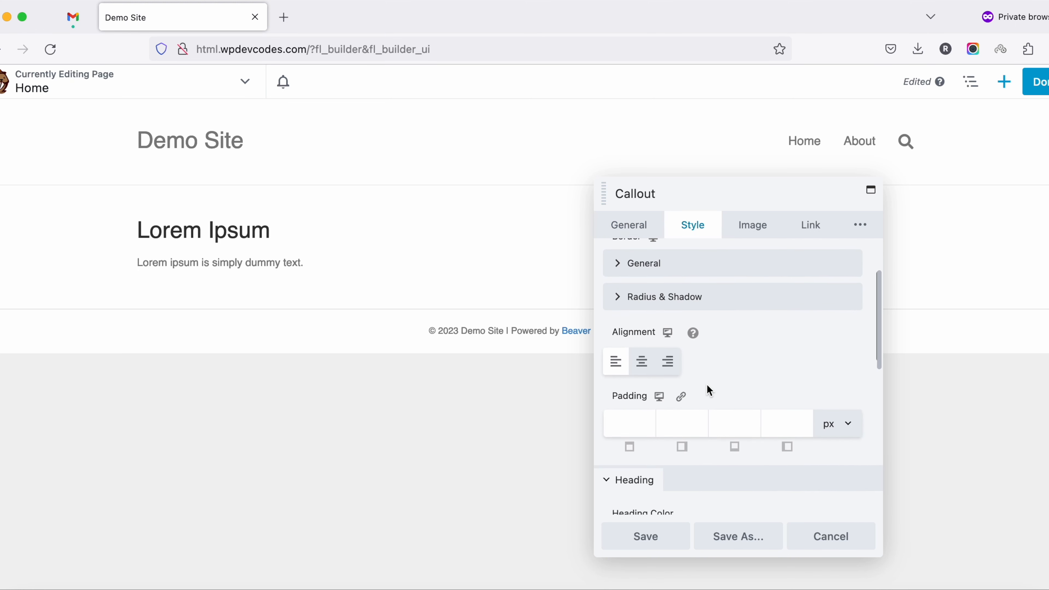
pyautogui.scroll(1, 669, 403)
pyautogui.click(645, 415)
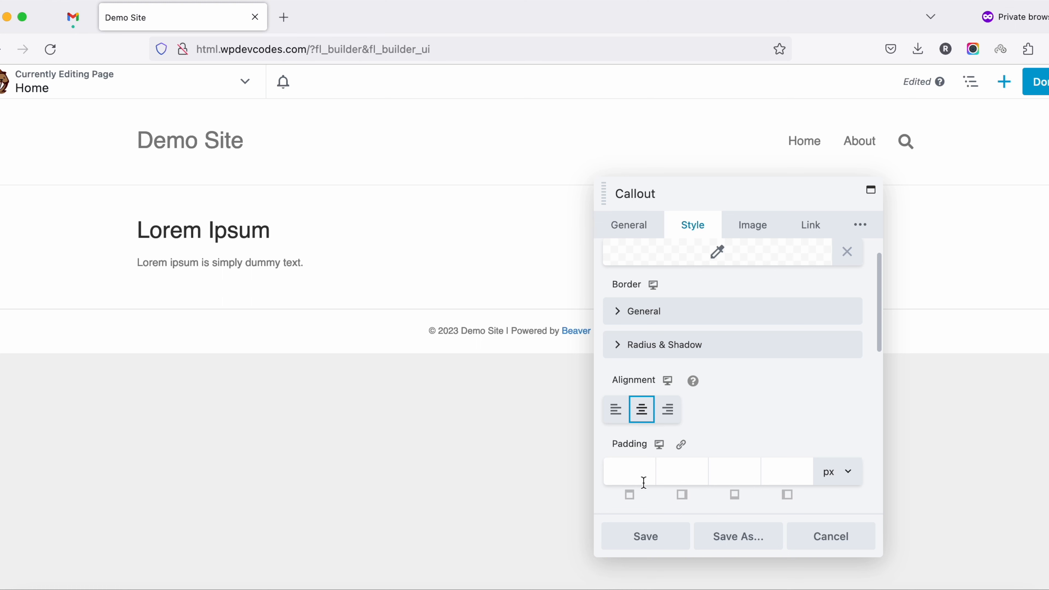
pyautogui.click(617, 411)
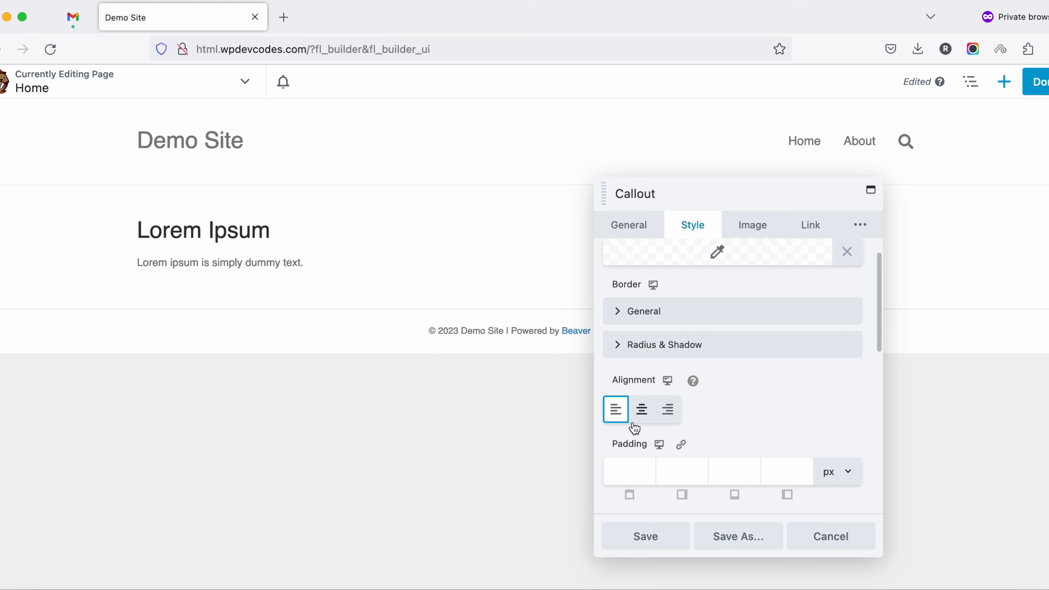
pyautogui.scroll(2, 766, 400)
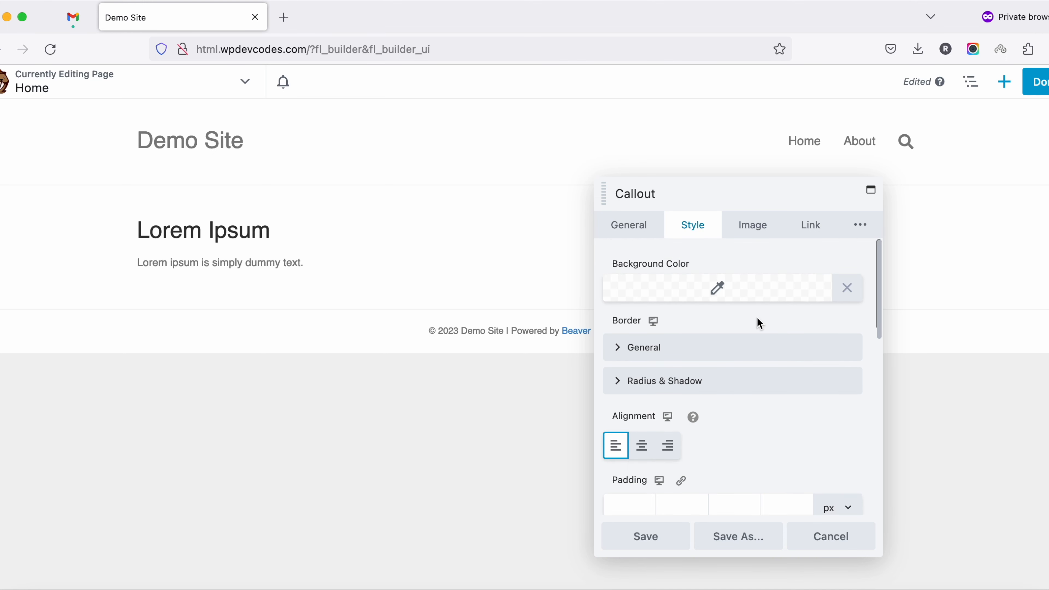
# Set the callout's image type to Icon
pyautogui.click(754, 228)
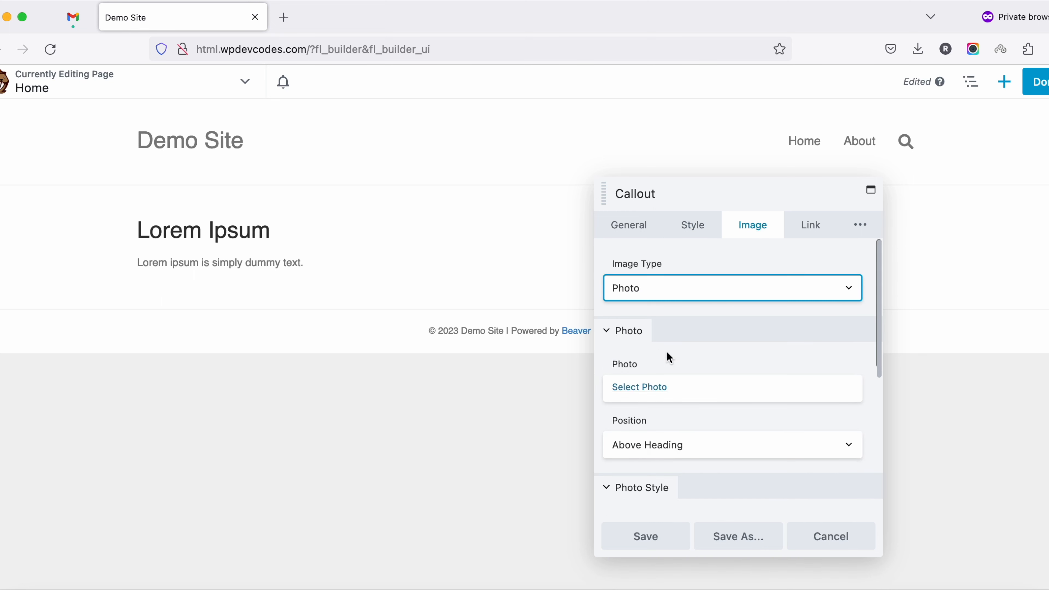
pyautogui.click(661, 288)
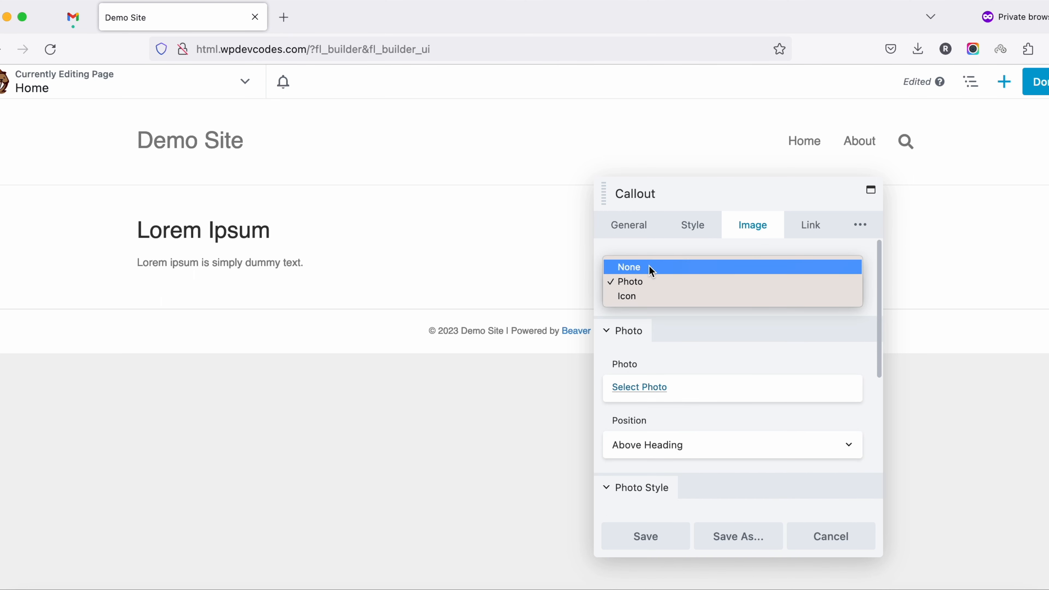
pyautogui.click(647, 297)
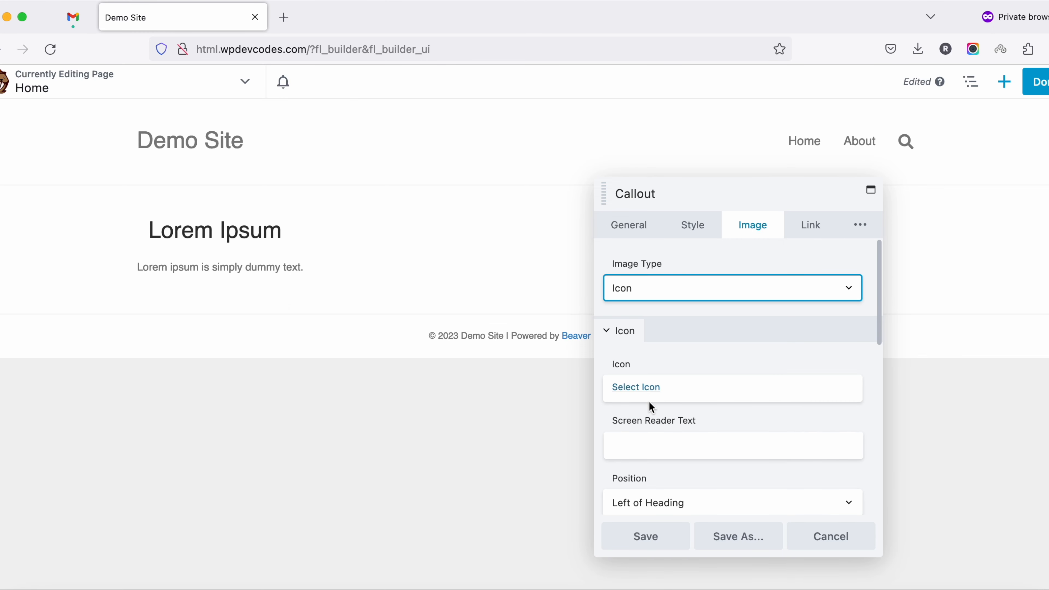
# Choose the icon of a person riding a bicycle from the icon library for the callout
pyautogui.click(634, 396)
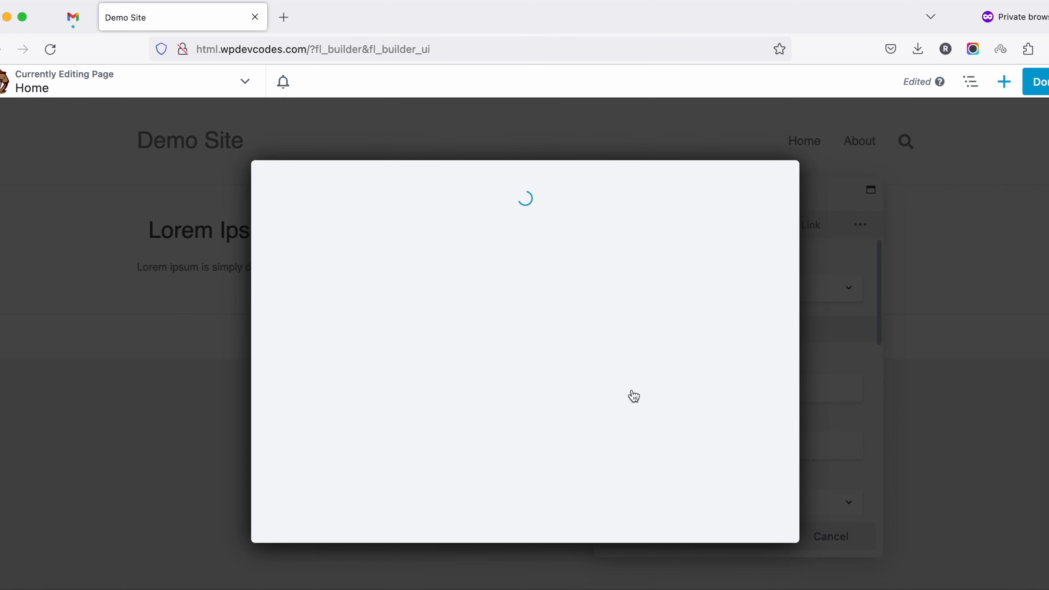
pyautogui.scroll(-5, 533, 395)
pyautogui.scroll(-10, 533, 395)
pyautogui.scroll(12, 533, 395)
pyautogui.scroll(-1, 533, 394)
pyautogui.scroll(-5, 532, 395)
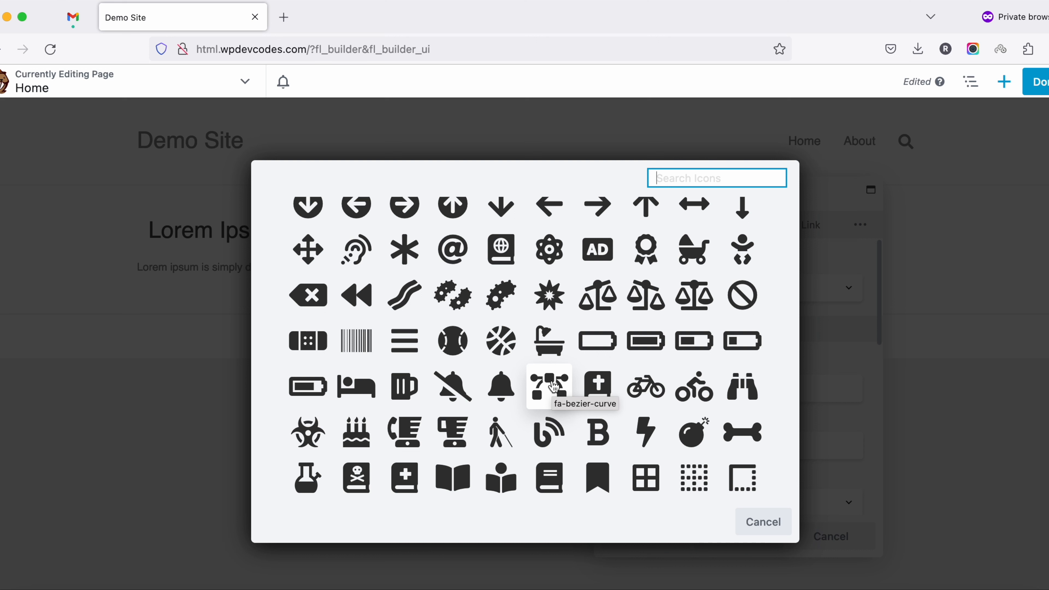
pyautogui.click(701, 392)
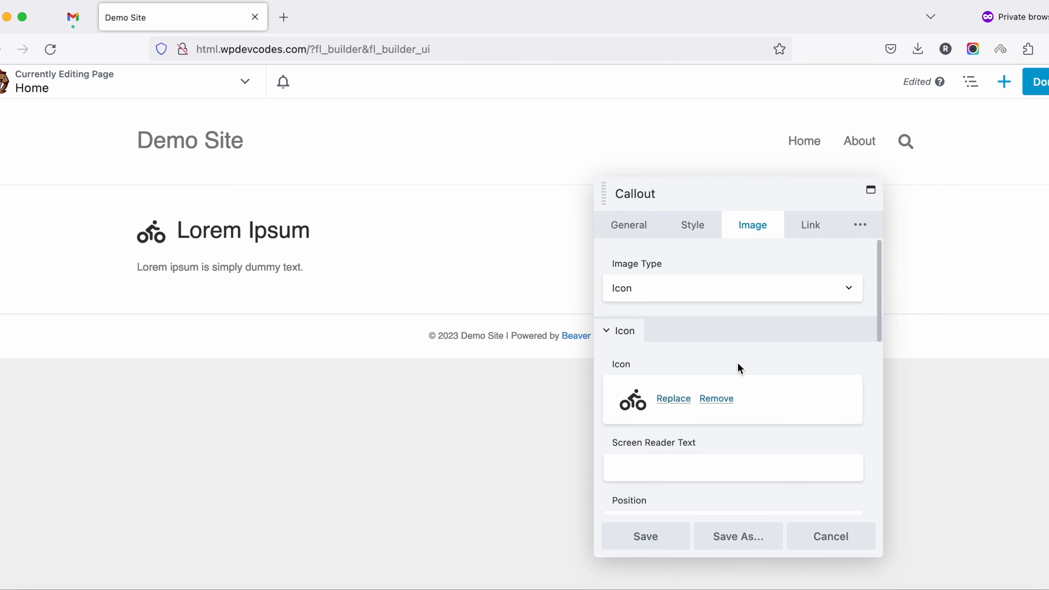
# Set the callout icon's position to Above Heading
pyautogui.scroll(-3, 740, 368)
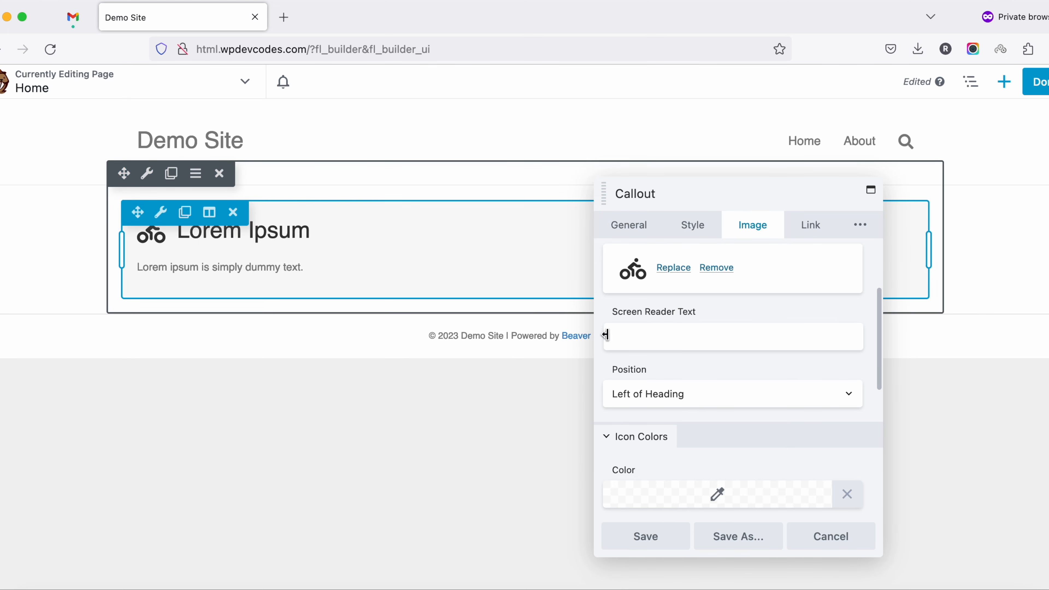
pyautogui.click(686, 394)
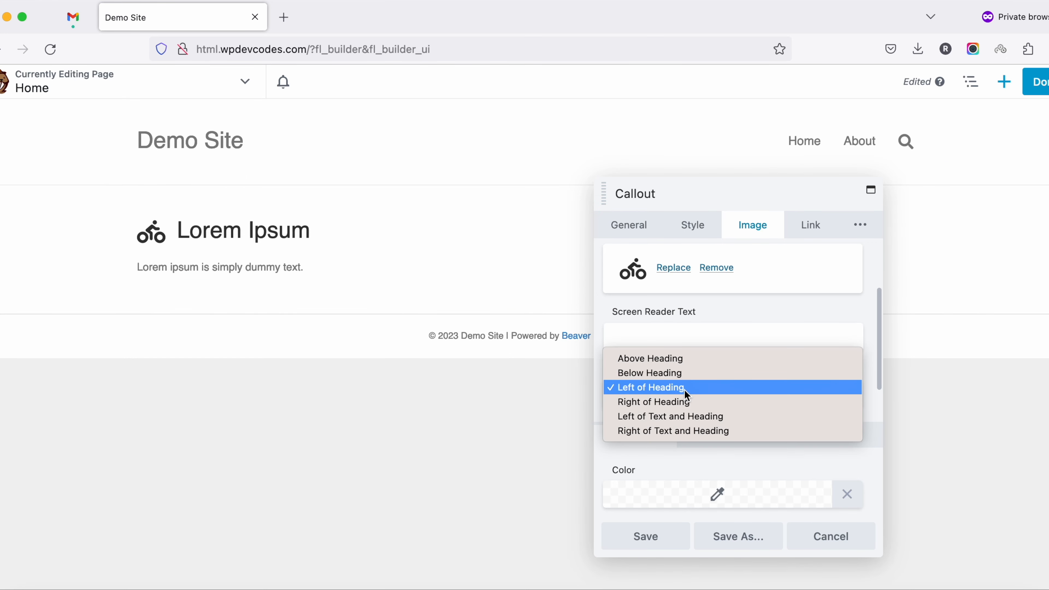
pyautogui.click(663, 361)
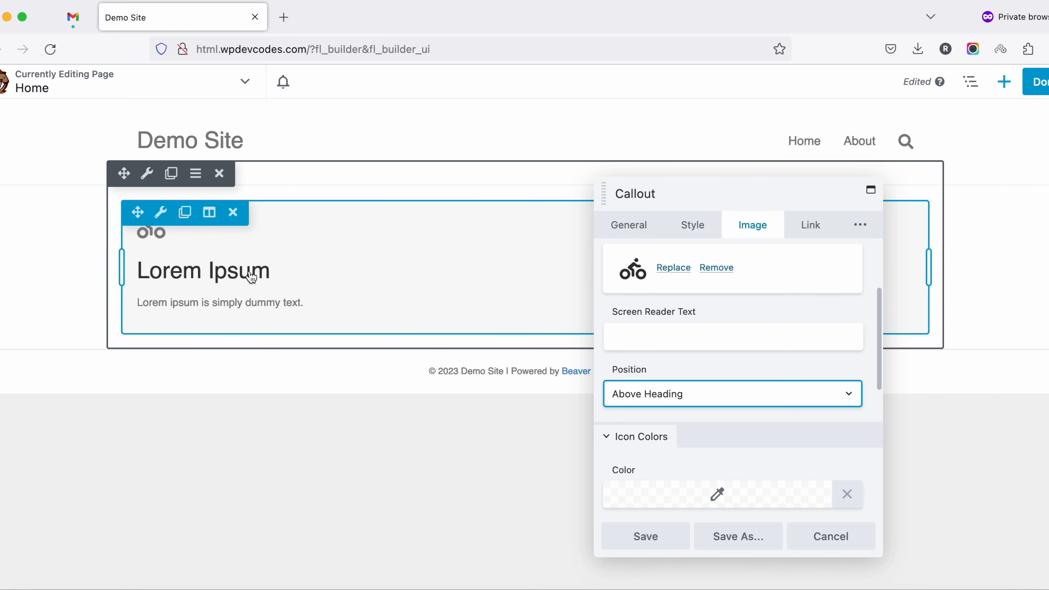
pyautogui.scroll(-2, 711, 421)
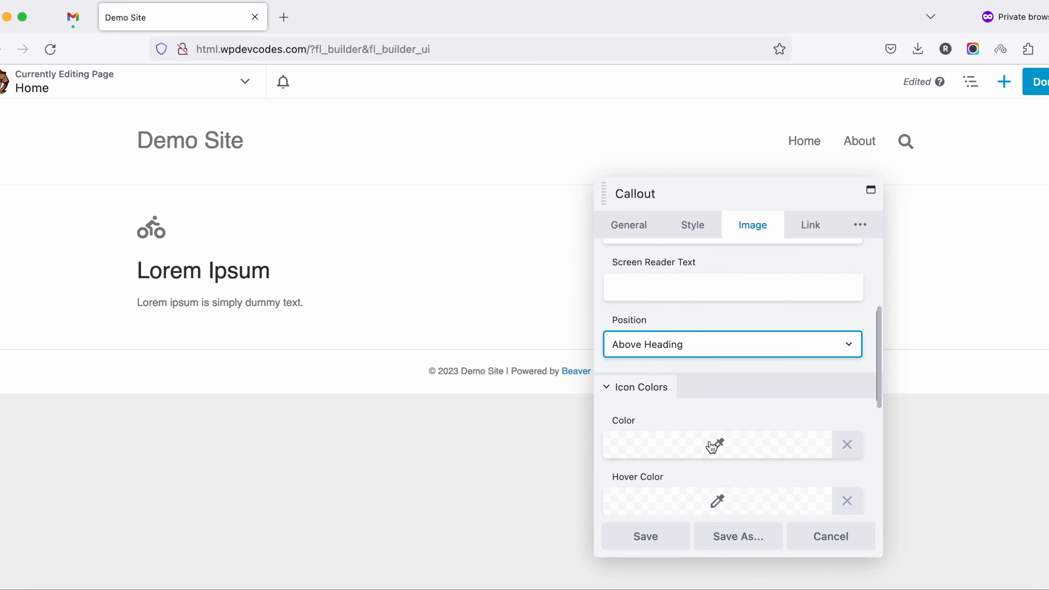
# Set the callout icon's color to green #03bf00
pyautogui.scroll(-2, 714, 409)
pyautogui.click(717, 406)
pyautogui.moveTo(691, 243); pyautogui.dragTo(679, 220)
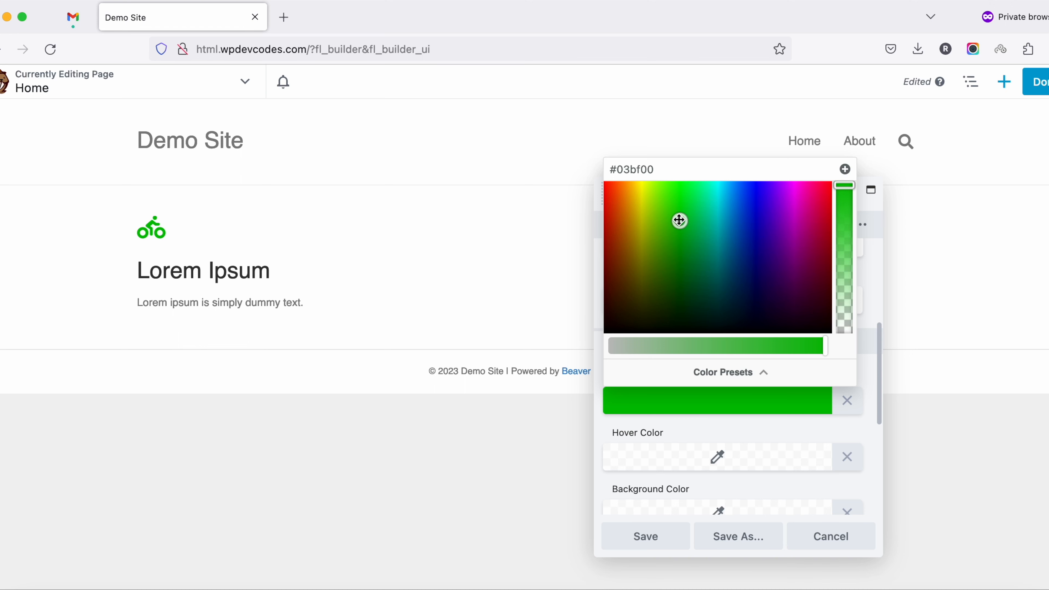
pyautogui.click(676, 425)
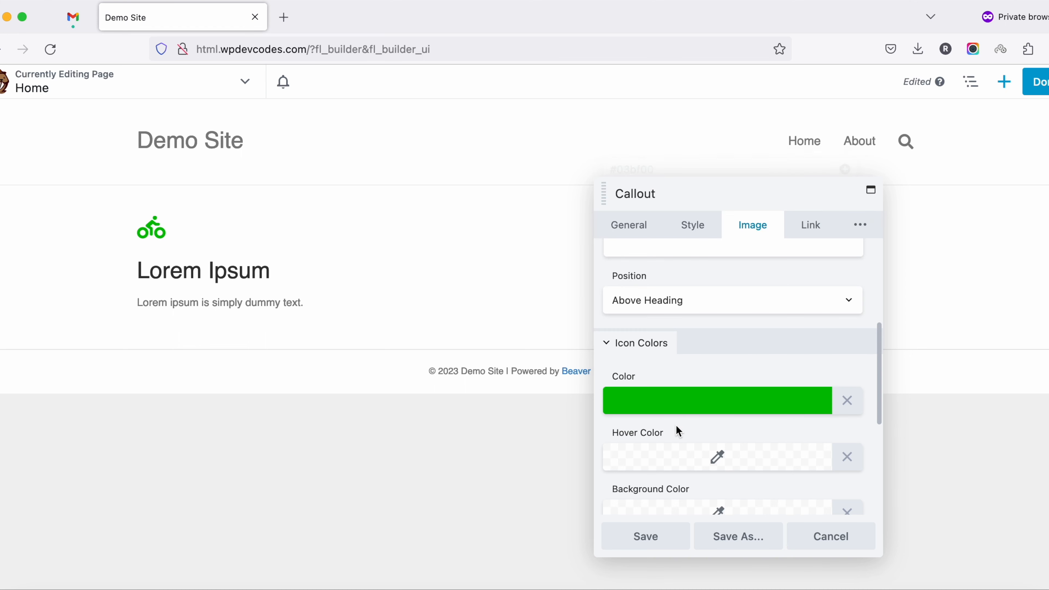
# Review the callout's remaining icon, link and general settings, and save the module
pyautogui.scroll(-3, 708, 426)
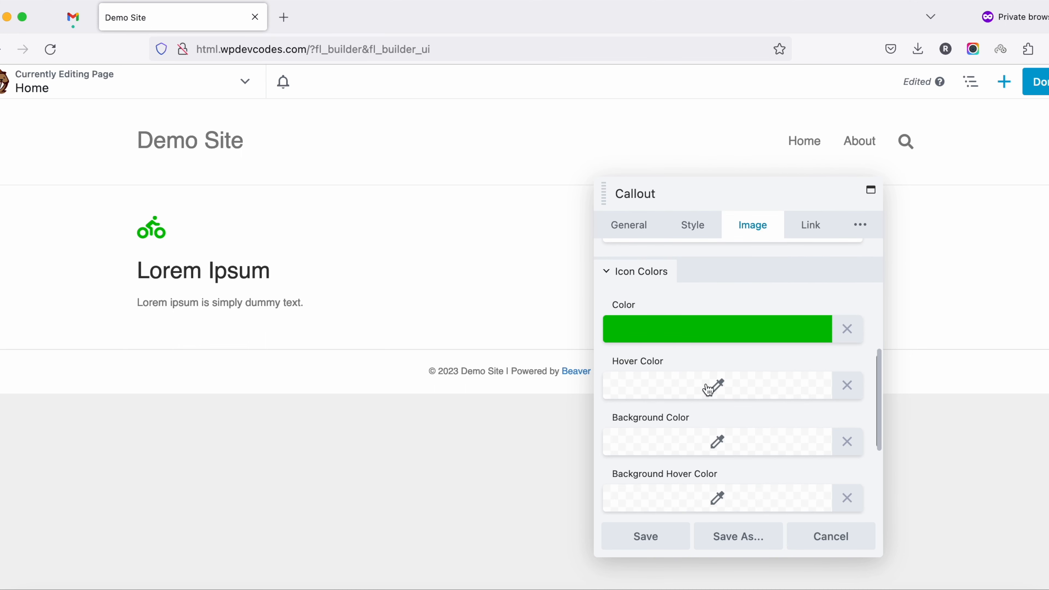
pyautogui.scroll(-2, 713, 434)
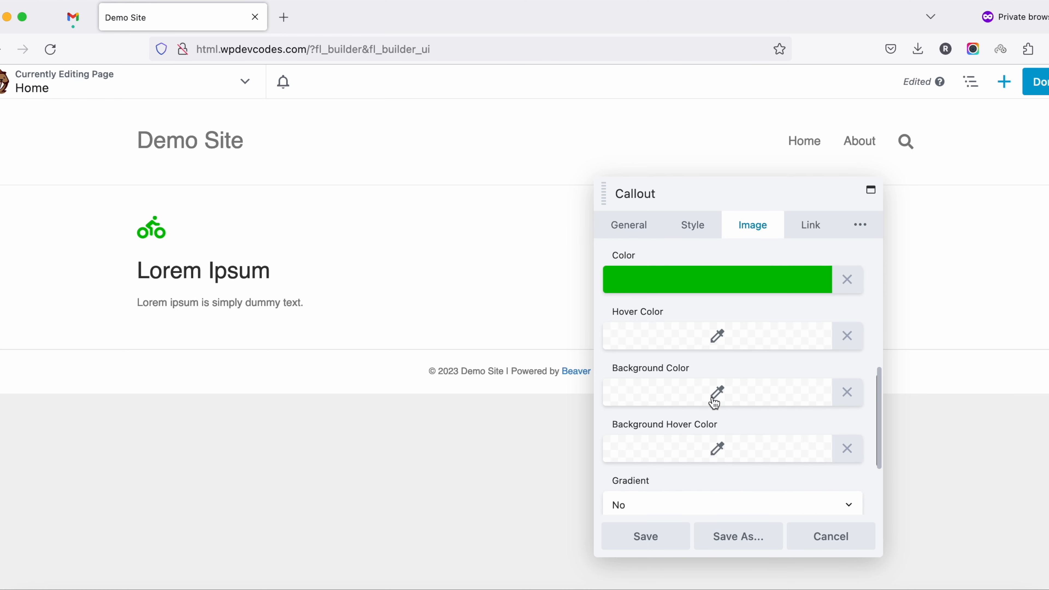
pyautogui.scroll(-5, 715, 403)
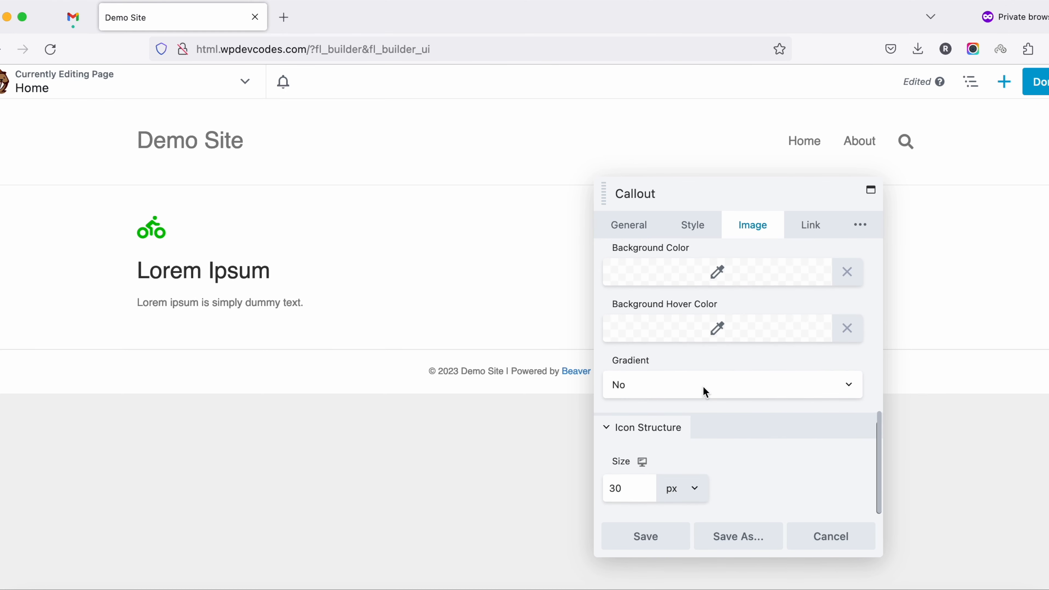
pyautogui.scroll(10, 704, 377)
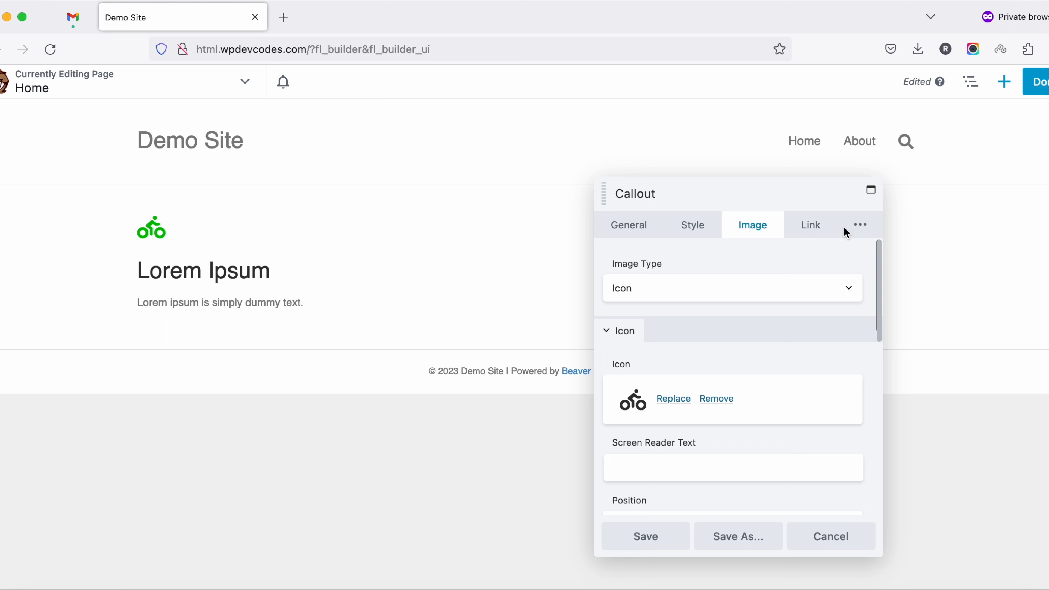
pyautogui.click(812, 227)
pyautogui.click(690, 308)
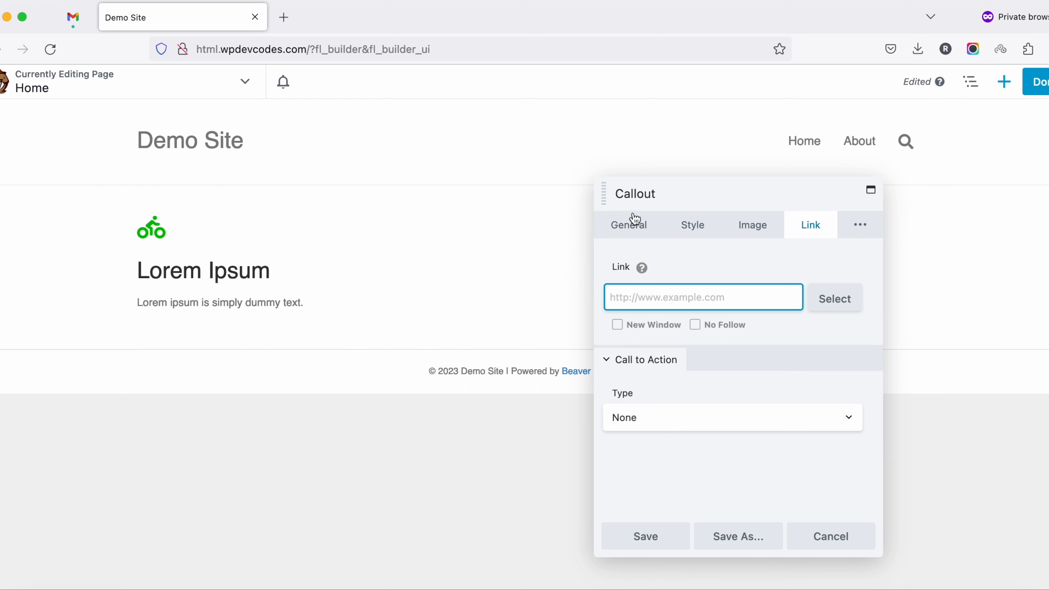
pyautogui.click(630, 229)
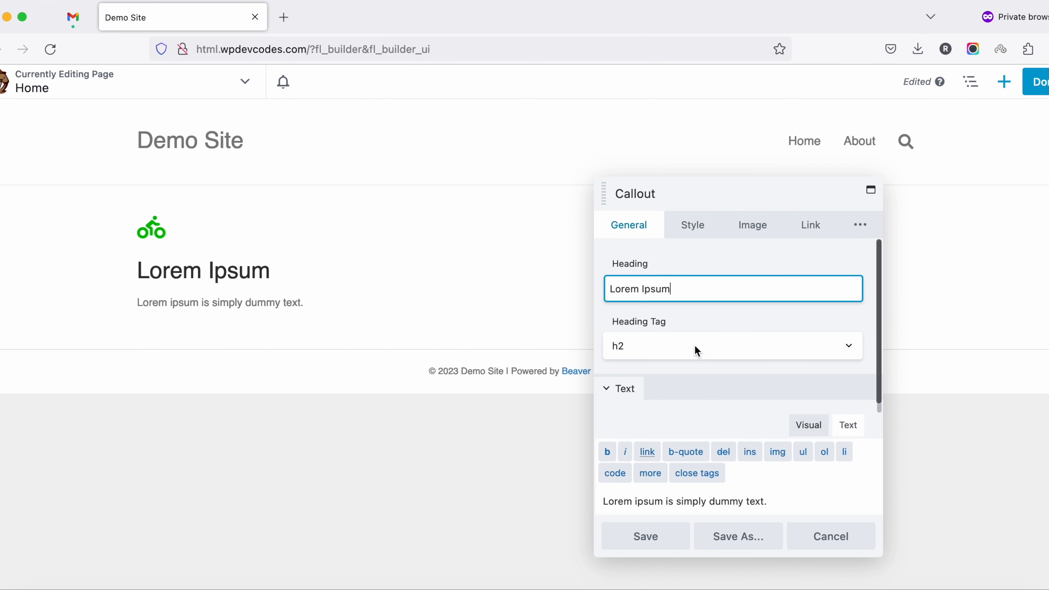
pyautogui.scroll(-2, 694, 345)
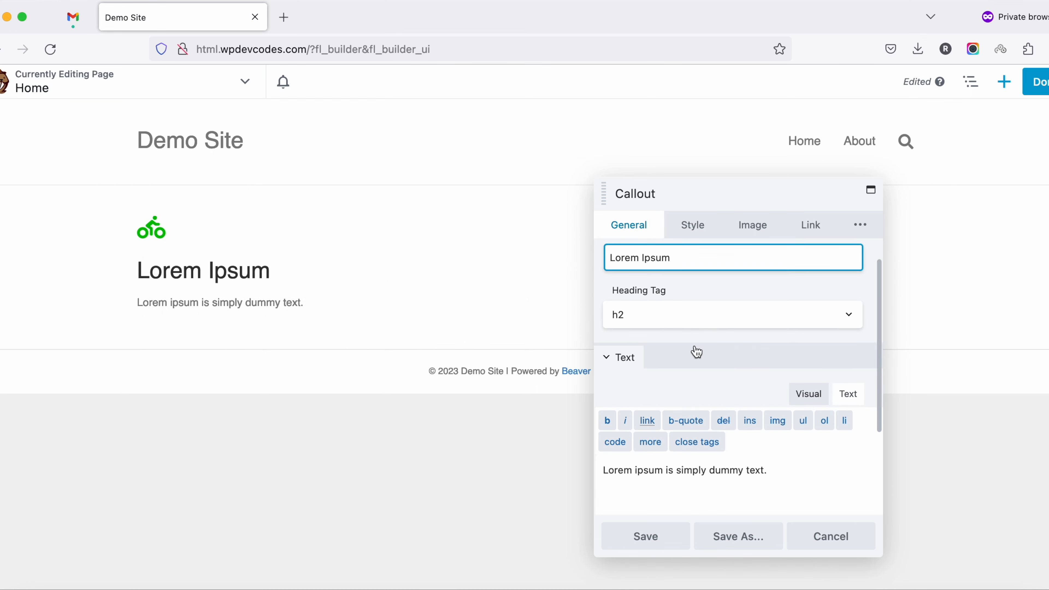
pyautogui.click(640, 537)
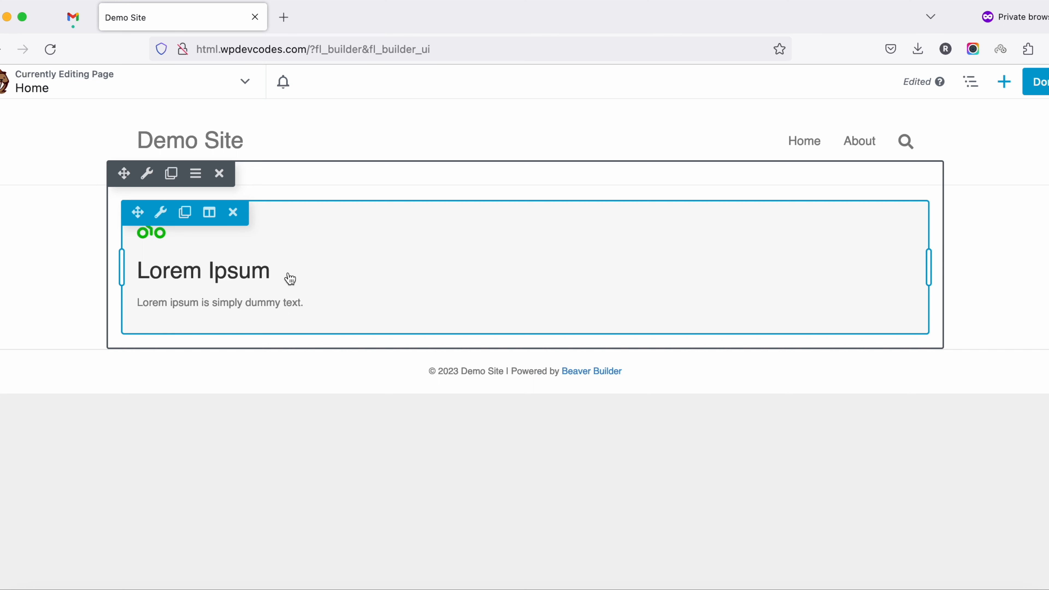
# Duplicate the callout column twice so the row holds three identical columns
pyautogui.moveTo(209, 217)
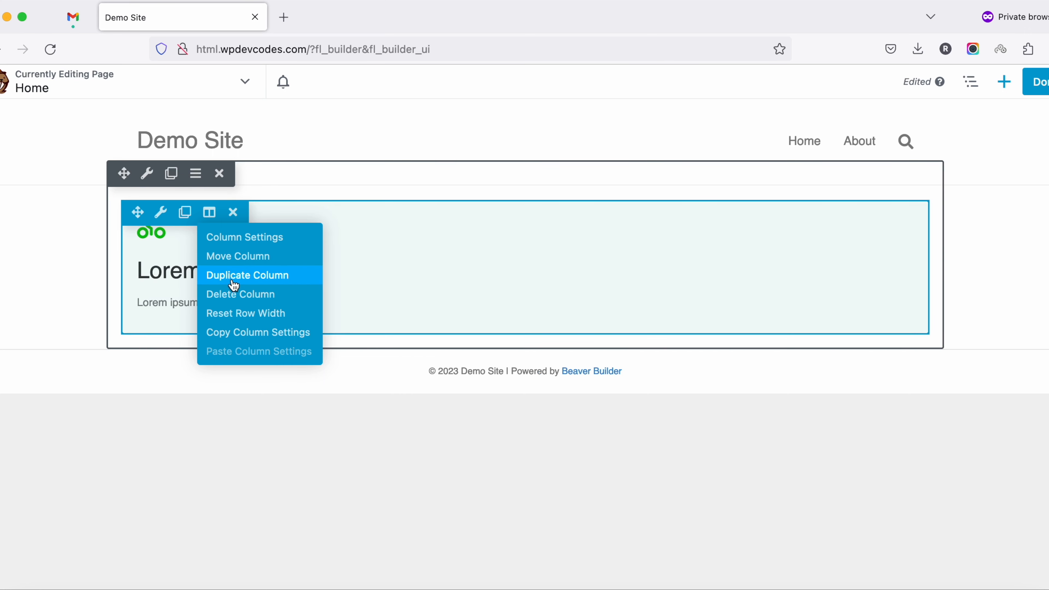
pyautogui.click(246, 276)
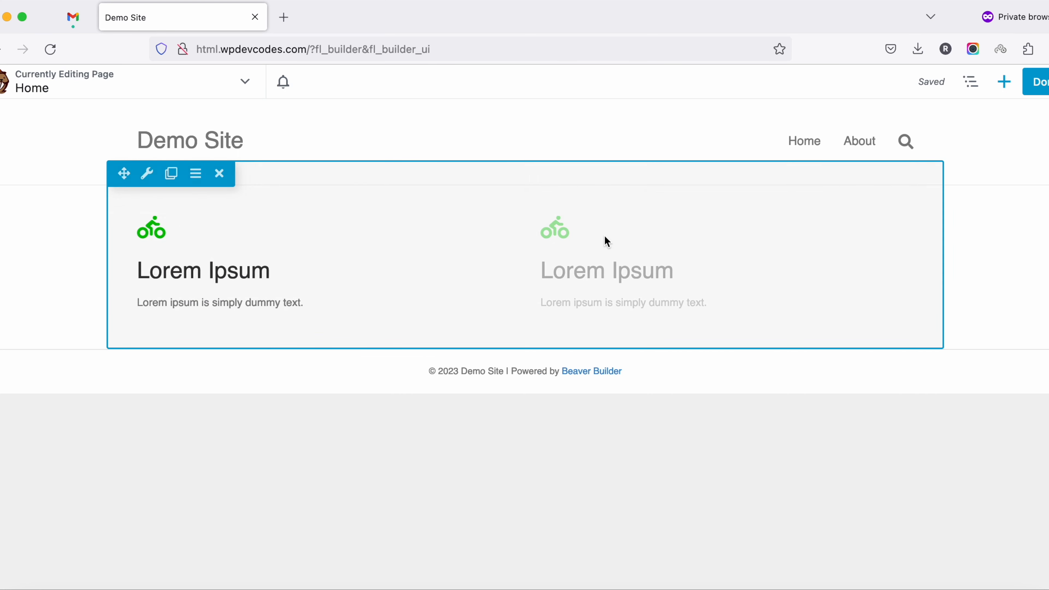
pyautogui.moveTo(614, 215)
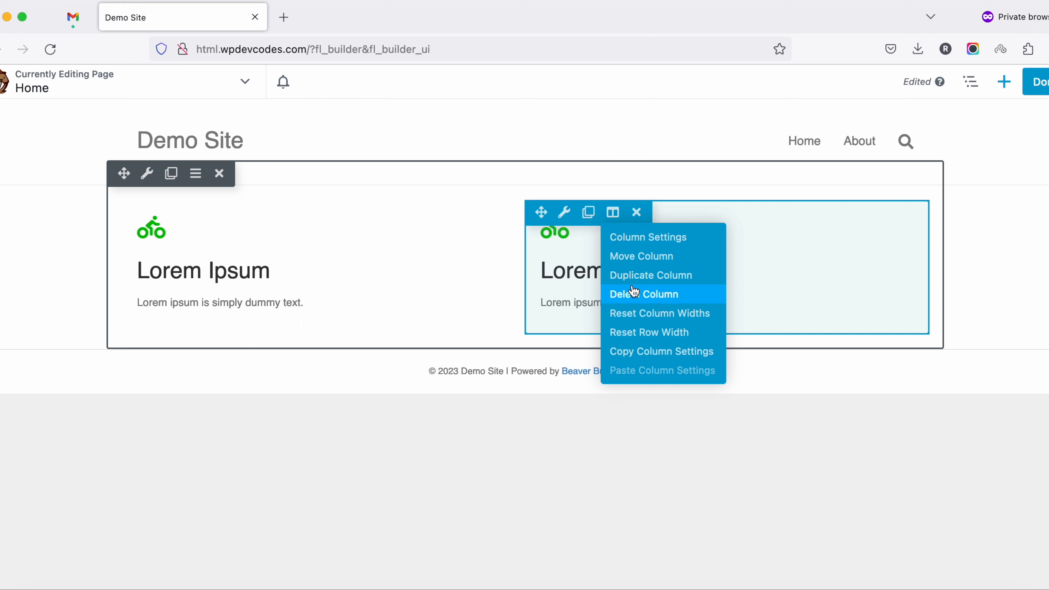
pyautogui.click(633, 276)
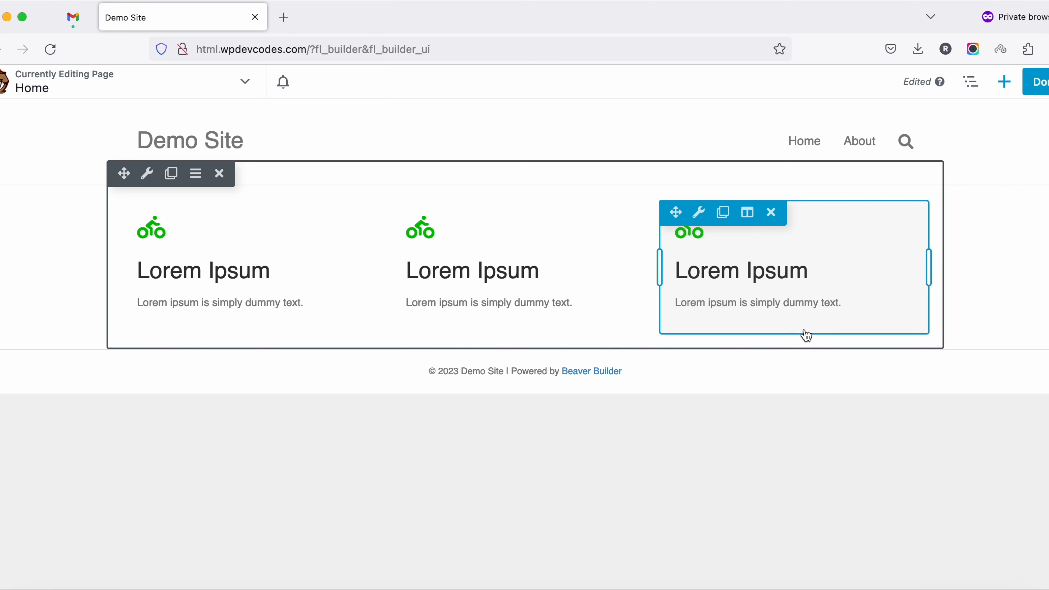
# Set the first column's background color to dark teal #004759 in its column settings
pyautogui.moveTo(162, 214)
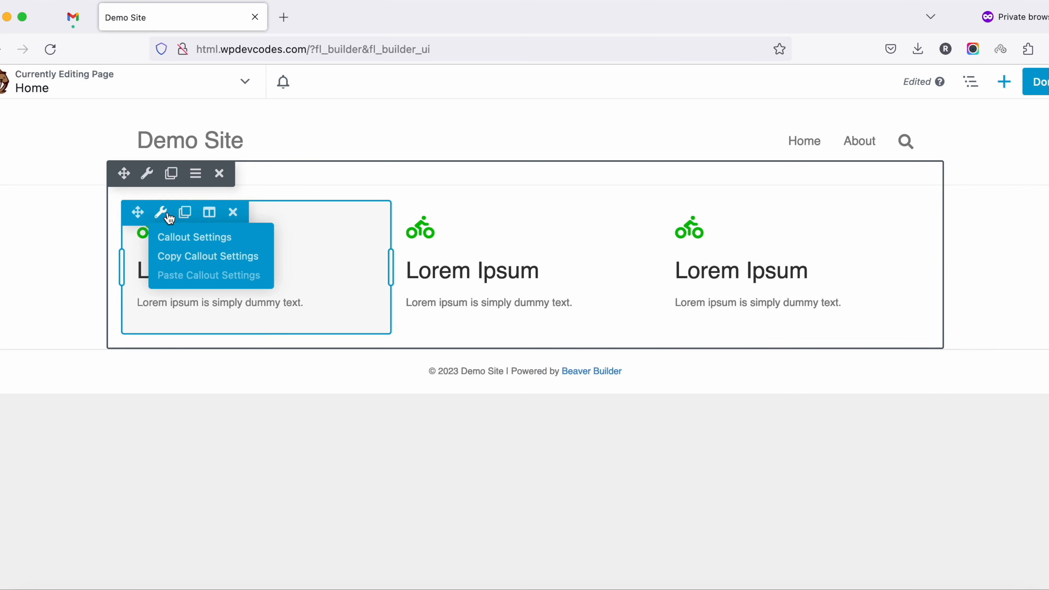
pyautogui.moveTo(207, 217)
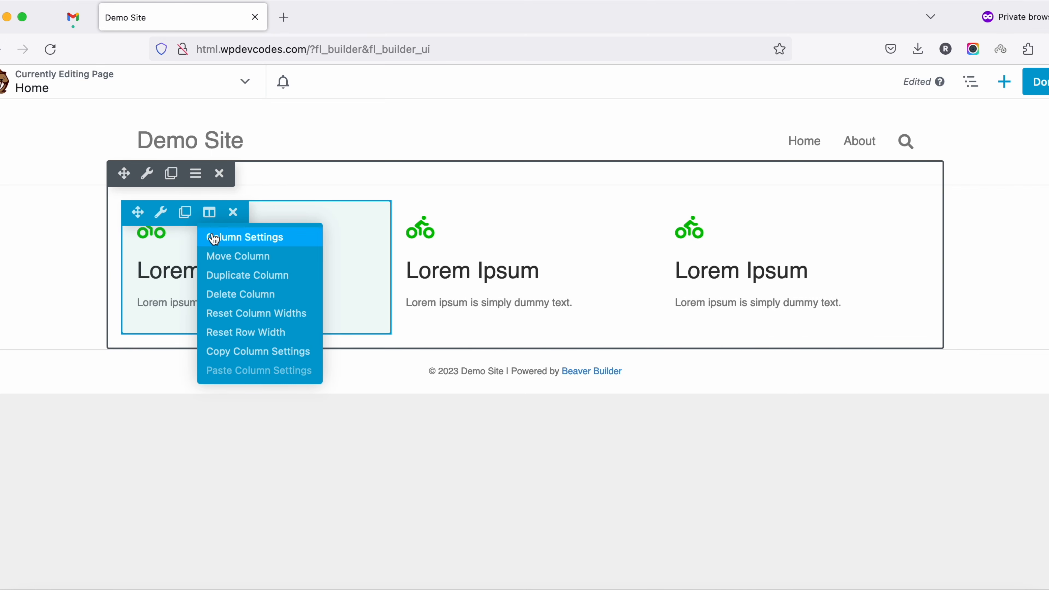
pyautogui.click(232, 245)
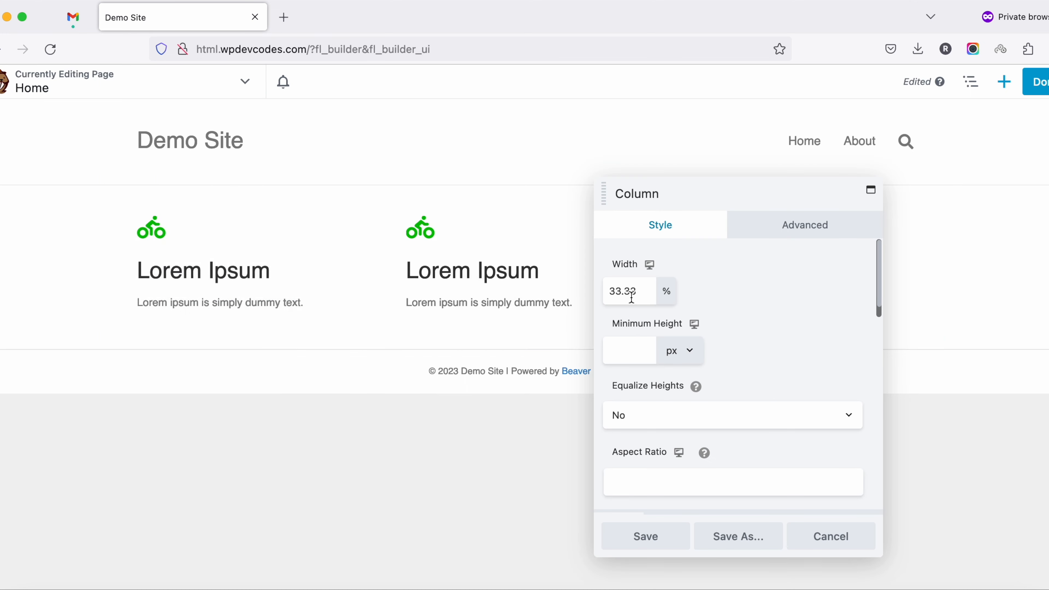
pyautogui.scroll(-10, 713, 357)
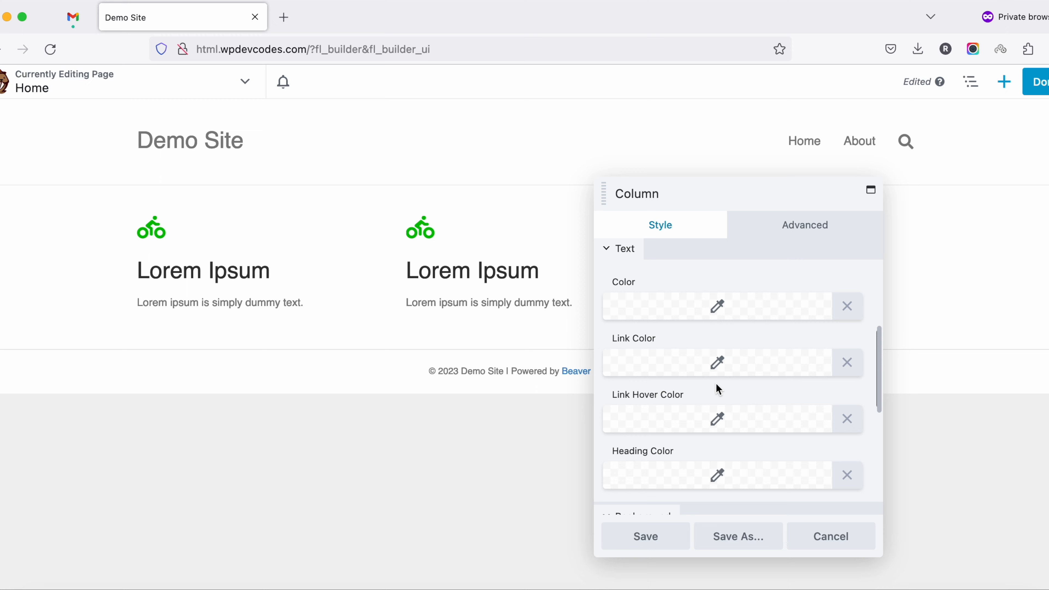
pyautogui.scroll(-2, 718, 389)
pyautogui.scroll(-3, 702, 399)
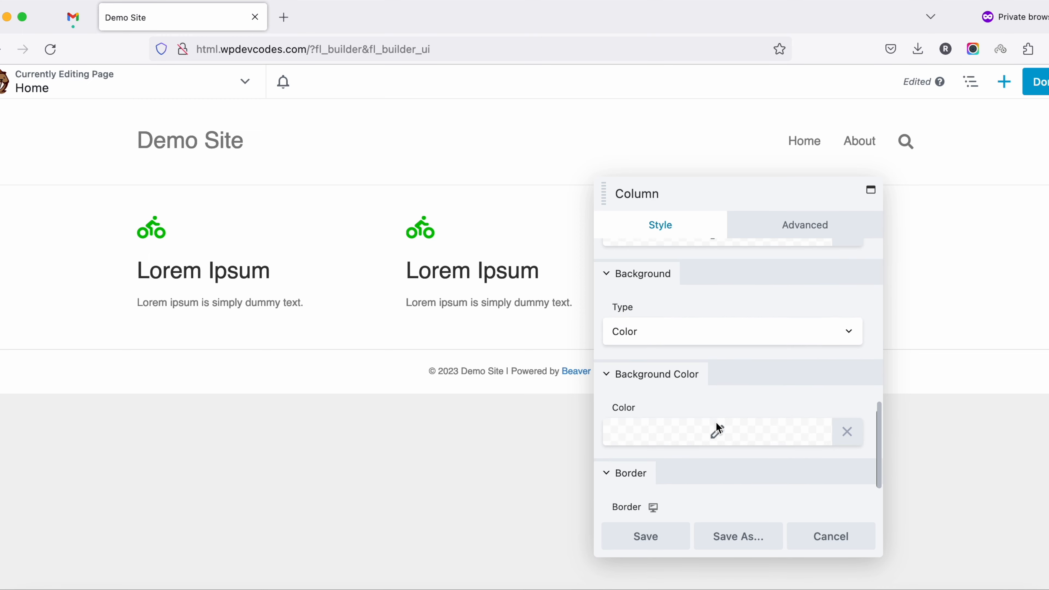
pyautogui.click(702, 432)
pyautogui.click(698, 285)
pyautogui.moveTo(698, 285); pyautogui.dragTo(726, 313)
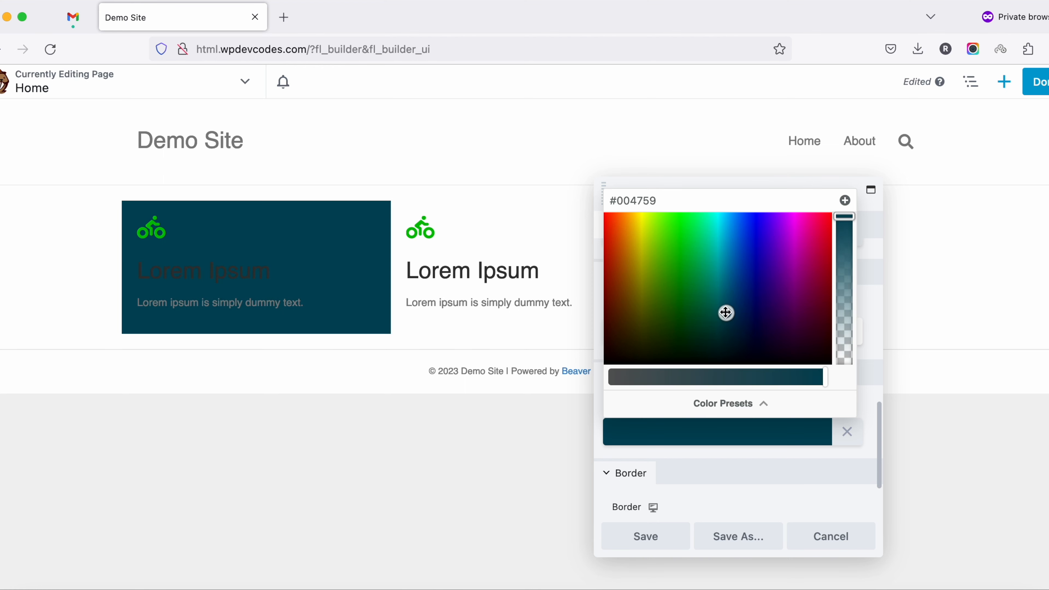
# Reduce the first column's background opacity to 0.2, copy the color value and save the column
pyautogui.moveTo(848, 220); pyautogui.dragTo(847, 336)
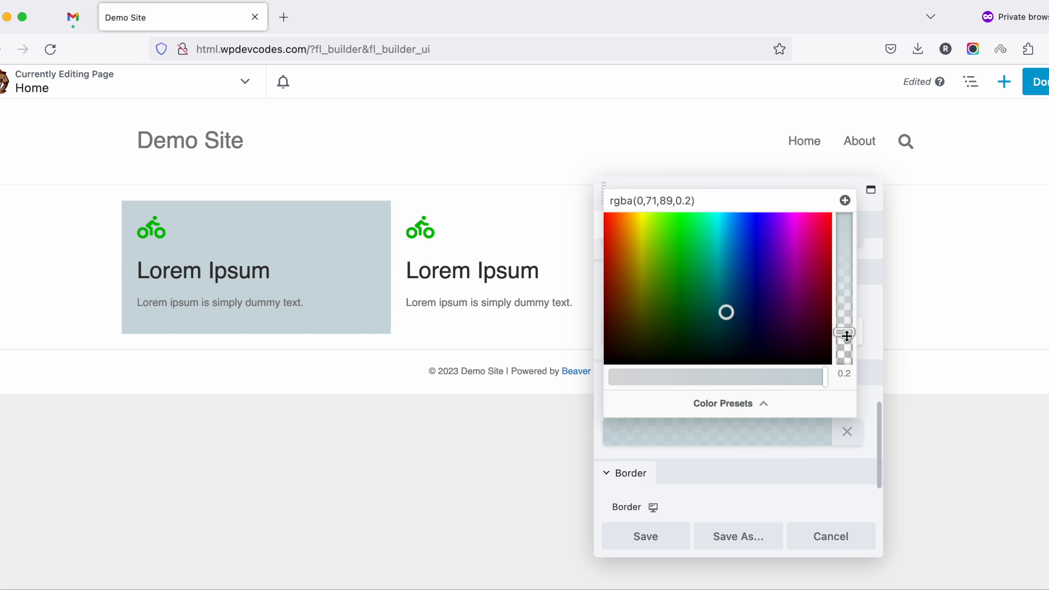
pyautogui.click(749, 205)
pyautogui.press('super+a')
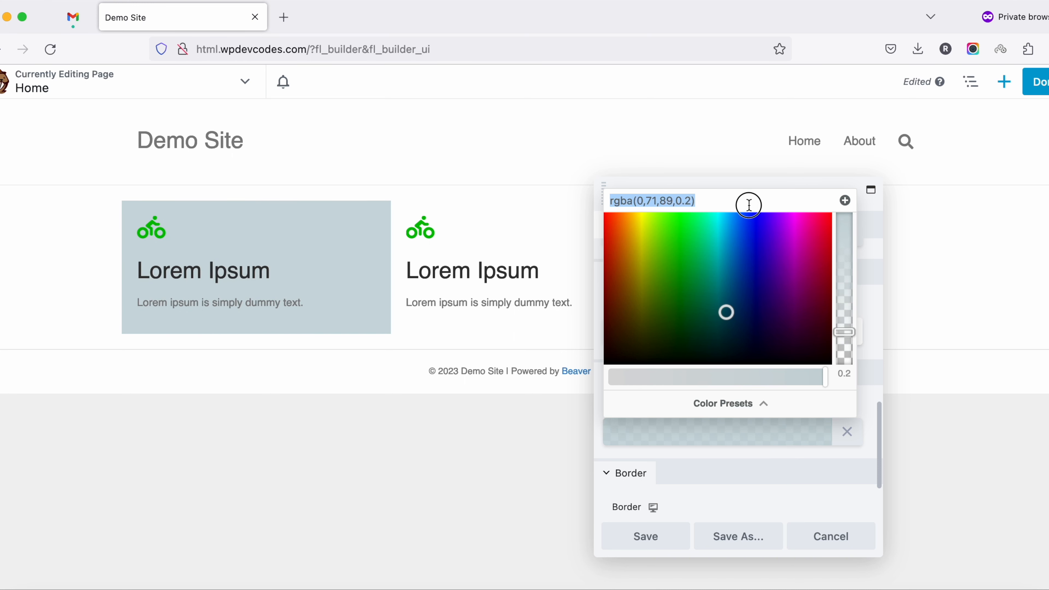
pyautogui.click(649, 543)
# Try to paste the copied color value as the middle column's background color and save the column
pyautogui.moveTo(478, 213)
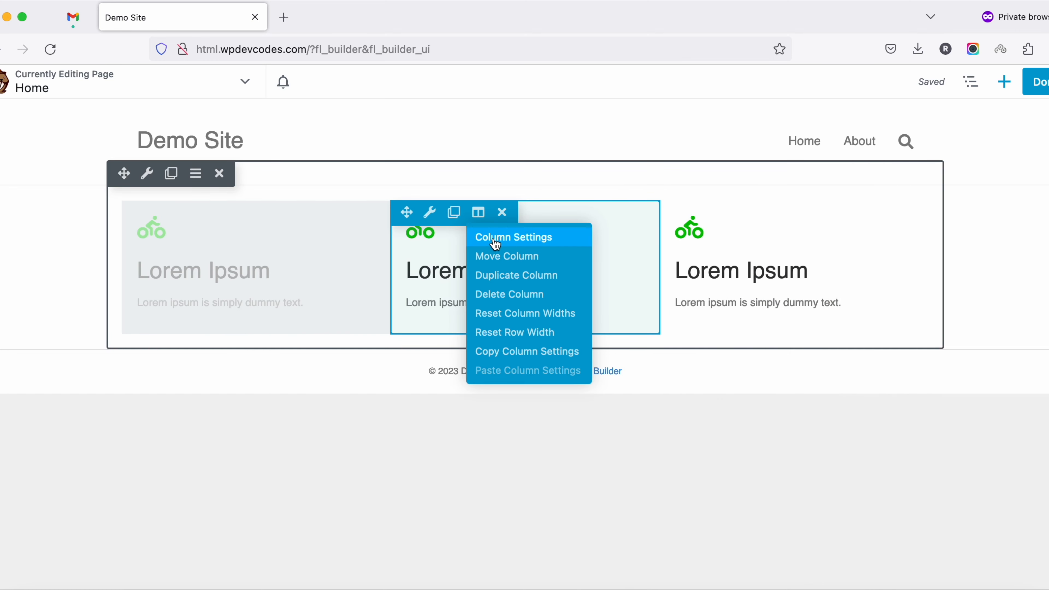
pyautogui.click(507, 245)
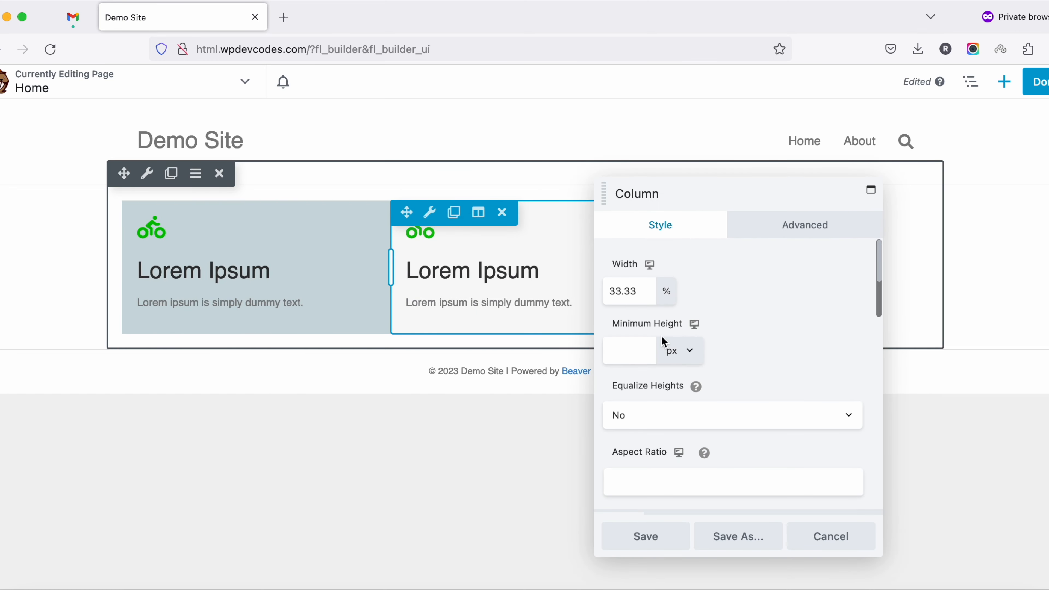
pyautogui.scroll(-10, 661, 336)
pyautogui.scroll(-2, 678, 392)
pyautogui.click(681, 438)
pyautogui.tripleClick(694, 202)
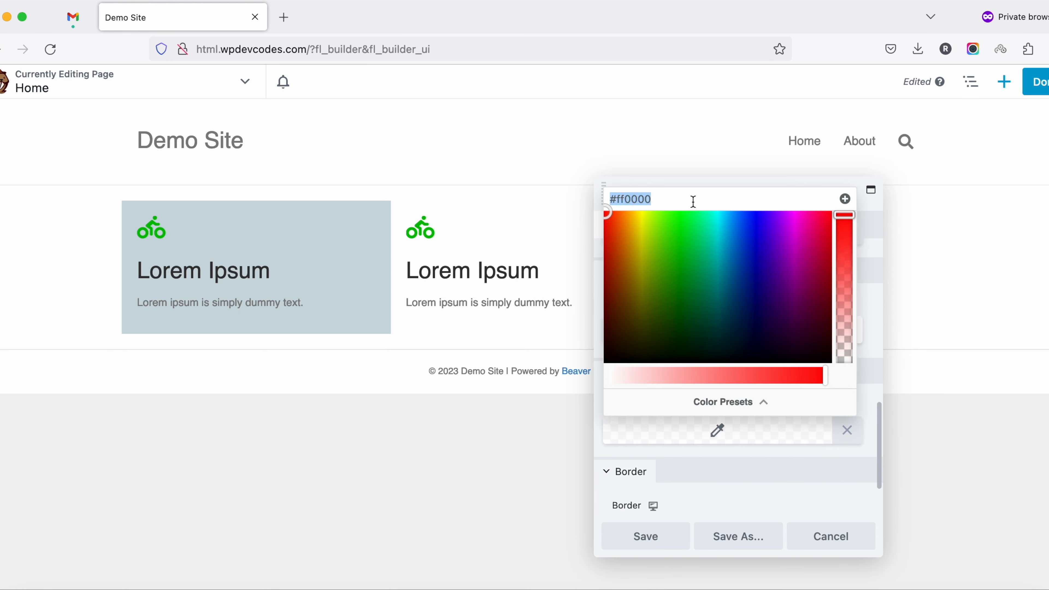
pyautogui.rightClick(693, 202)
pyautogui.click(731, 290)
pyautogui.click(646, 536)
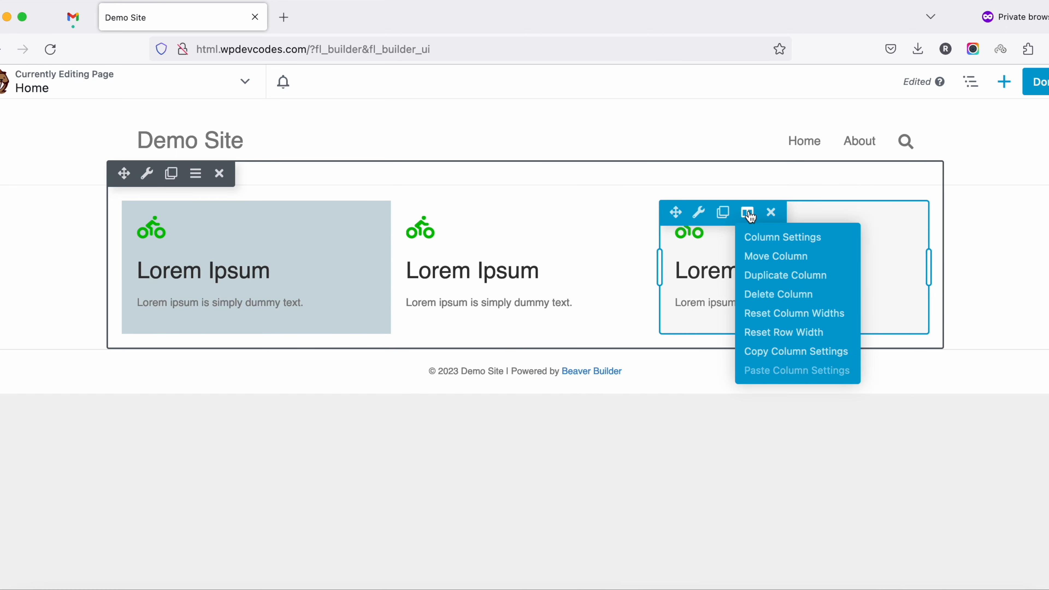
# Set the middle column's background color to rgba(0,71,89,0.2) and save the column
pyautogui.moveTo(479, 213)
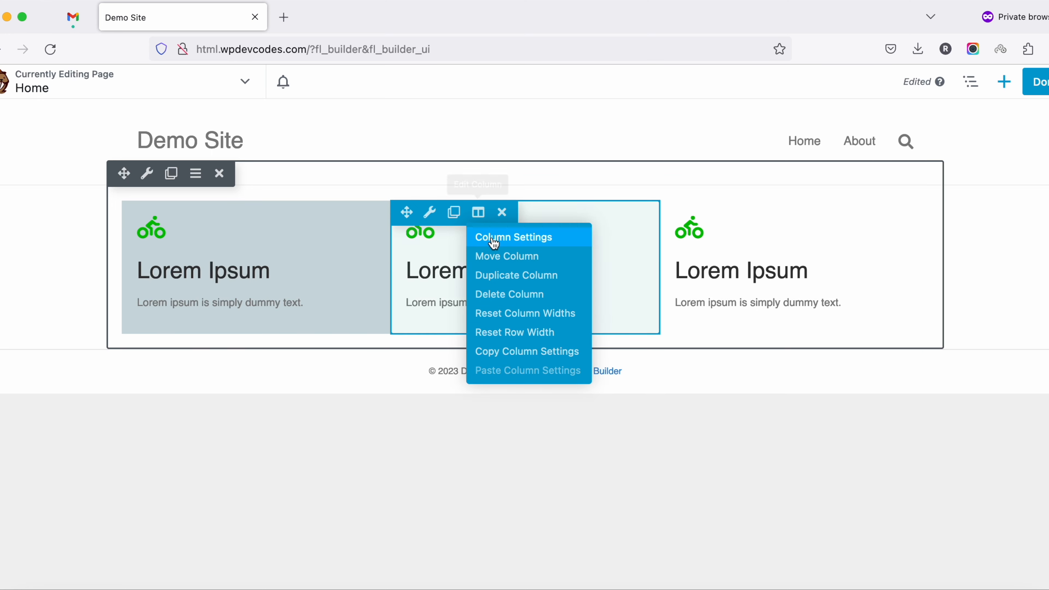
pyautogui.click(489, 235)
pyautogui.scroll(-15, 753, 374)
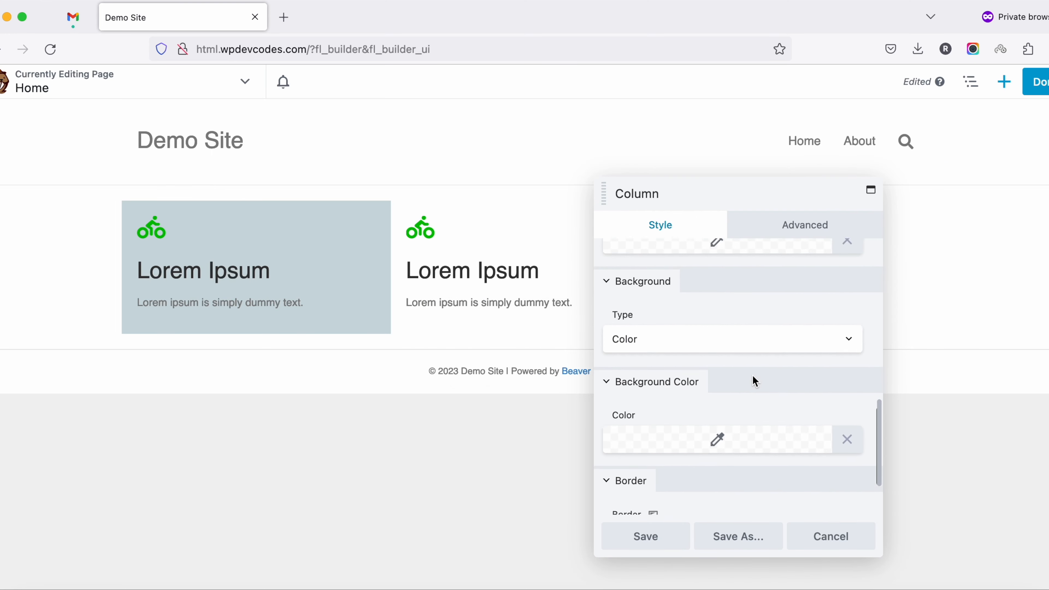
pyautogui.click(719, 406)
pyautogui.tripleClick(676, 175)
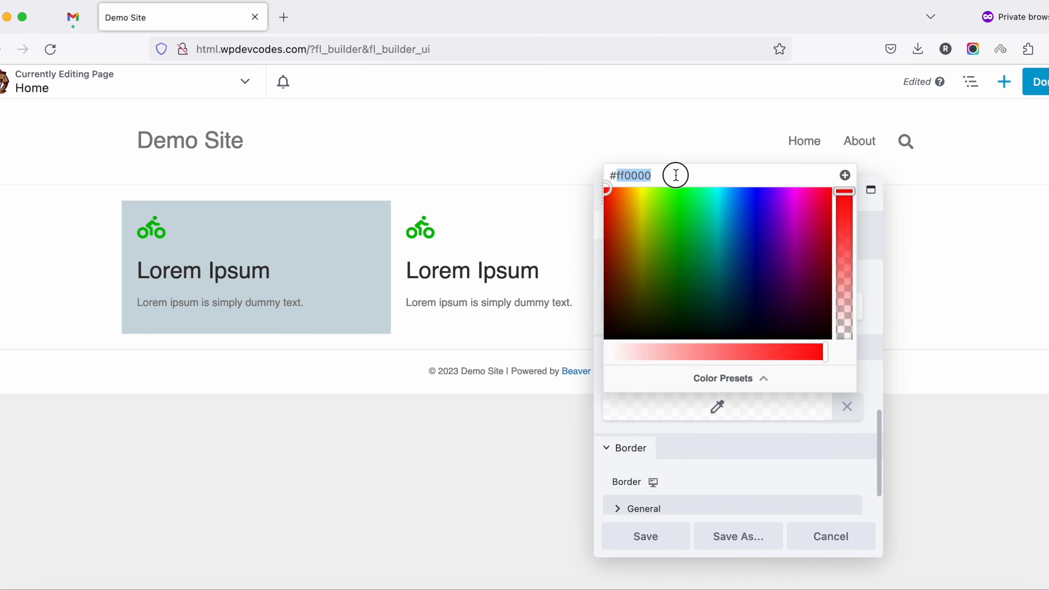
pyautogui.press('BackSpace')
pyautogui.write('rgba(0,71,89,0.2)')
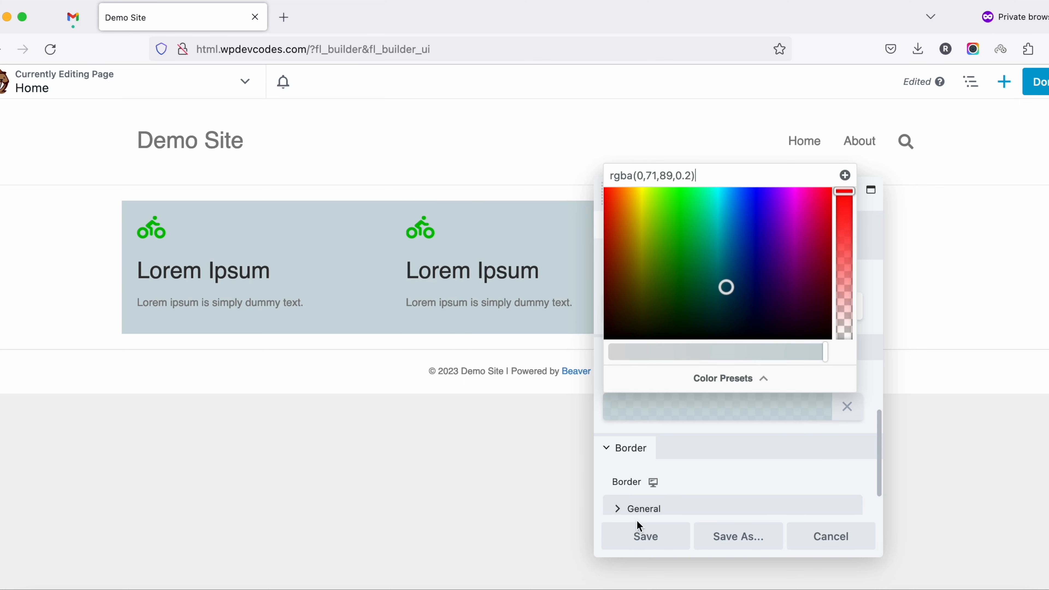
pyautogui.click(640, 534)
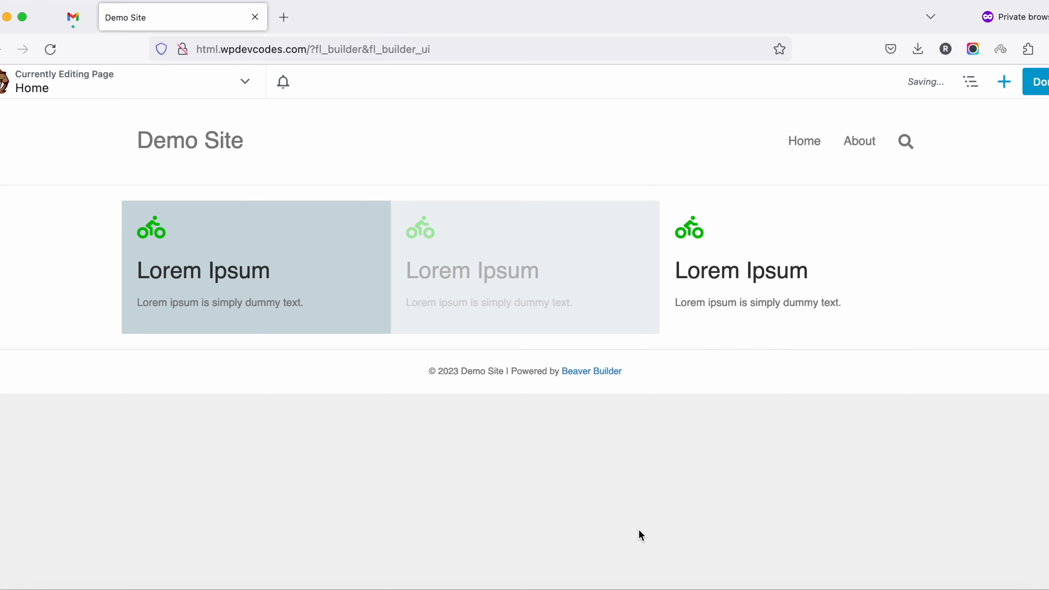
# Set the third column's background color to rgba(0,71,89,0.2) and save the column
pyautogui.moveTo(748, 215)
pyautogui.click(759, 236)
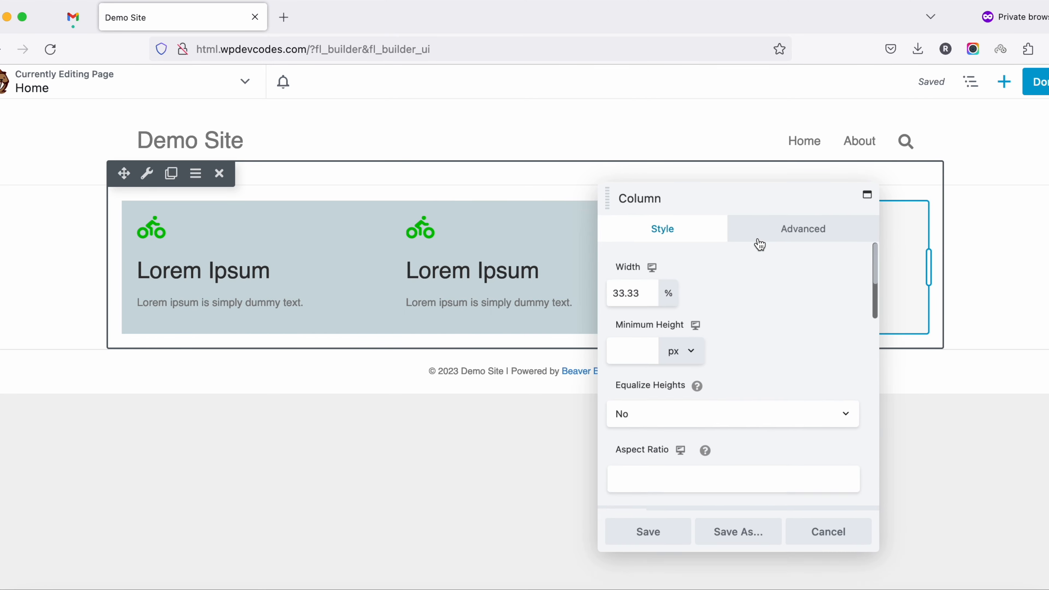
pyautogui.scroll(-10, 707, 396)
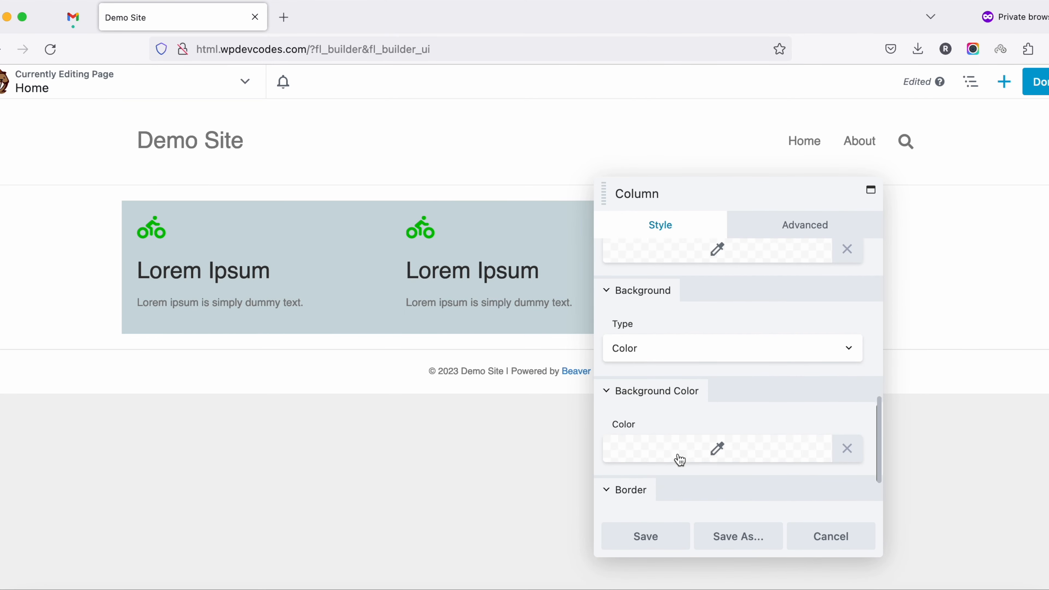
pyautogui.click(679, 458)
pyautogui.tripleClick(674, 214)
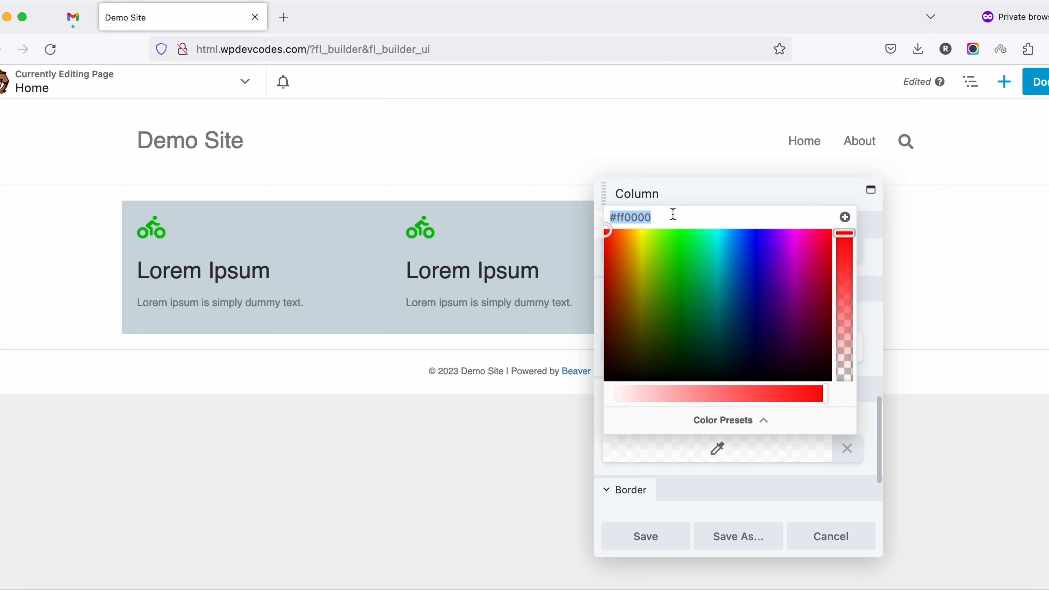
pyautogui.write('rgba(0,71,89,0.2)')
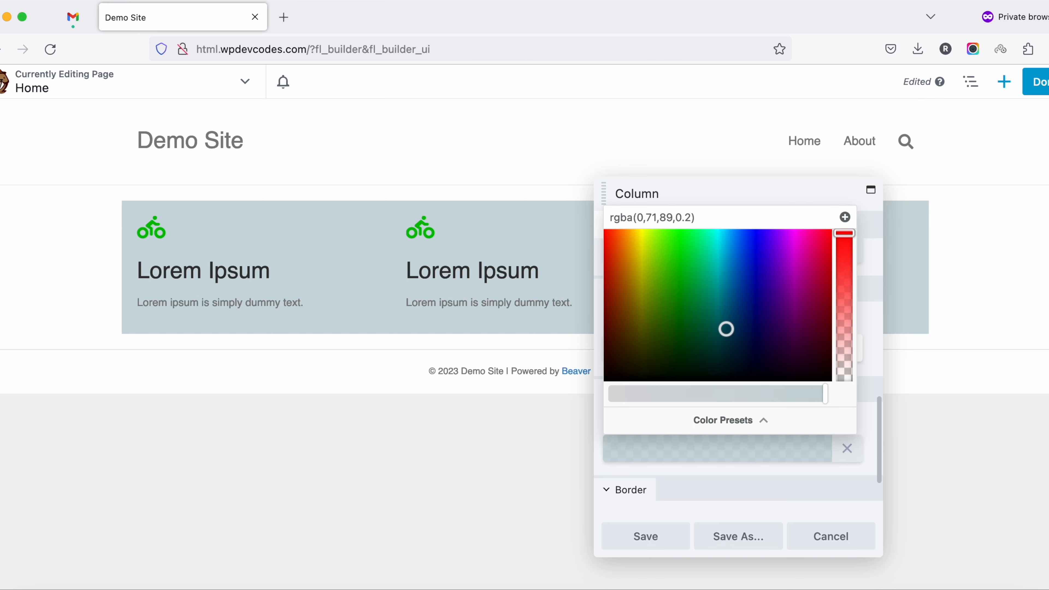
pyautogui.click(636, 533)
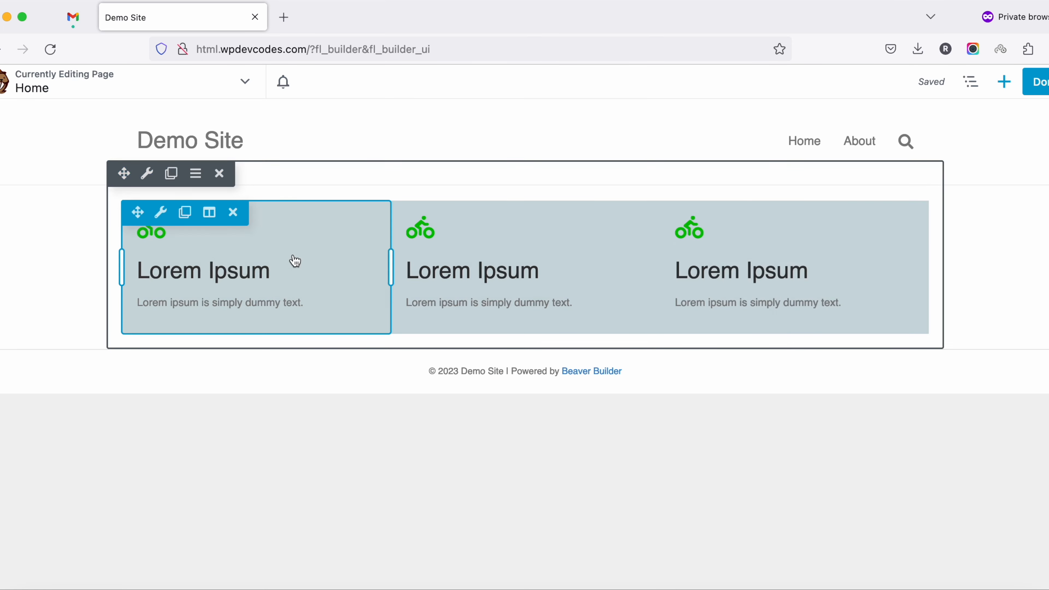
# Set the first column's right padding to 5 px in its advanced spacing settings and save the column
pyautogui.moveTo(209, 212)
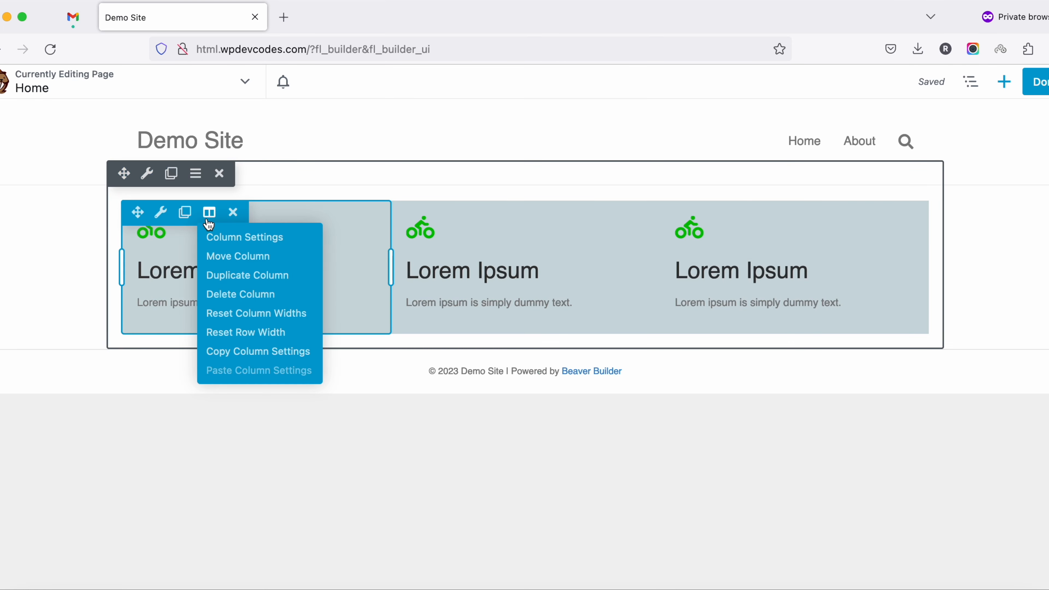
pyautogui.click(227, 245)
pyautogui.click(791, 227)
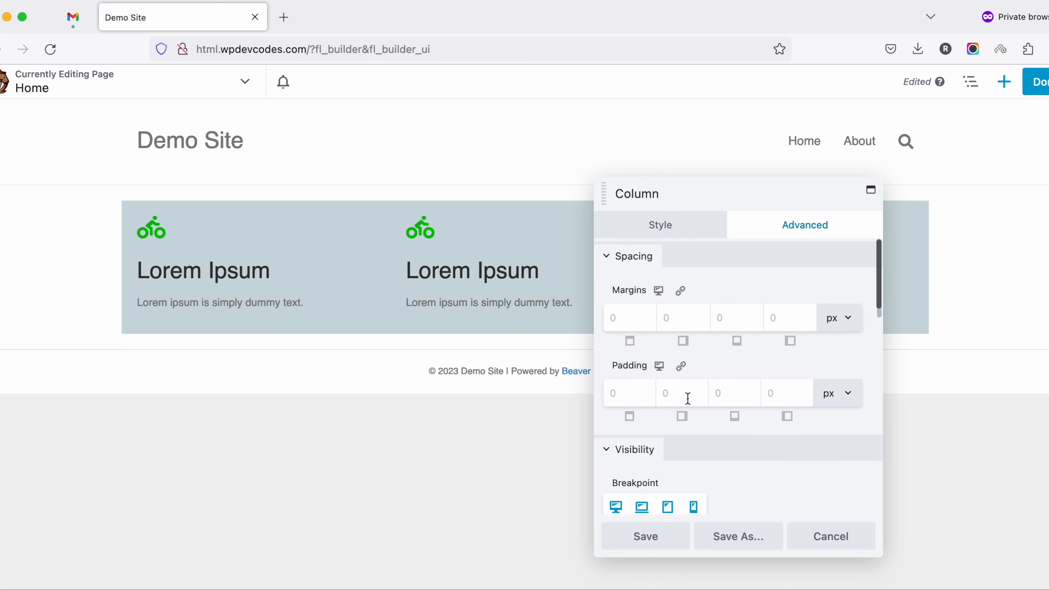
pyautogui.click(684, 396)
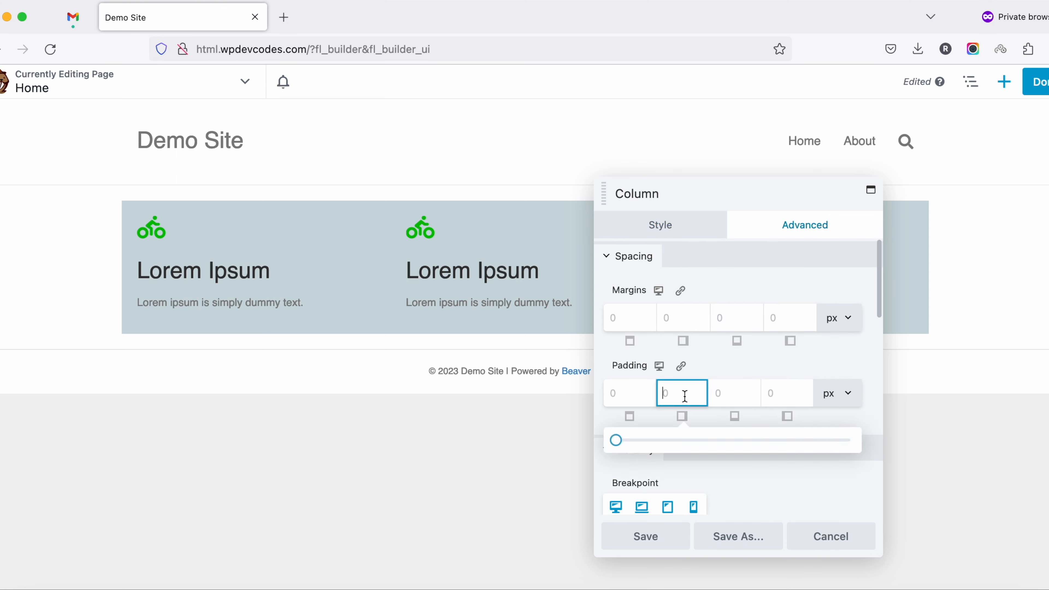
pyautogui.moveTo(616, 441)
pyautogui.mouseDown()
pyautogui.moveTo(639, 446)
pyautogui.moveTo(627, 442)
pyautogui.mouseUp()
pyautogui.click(641, 547)
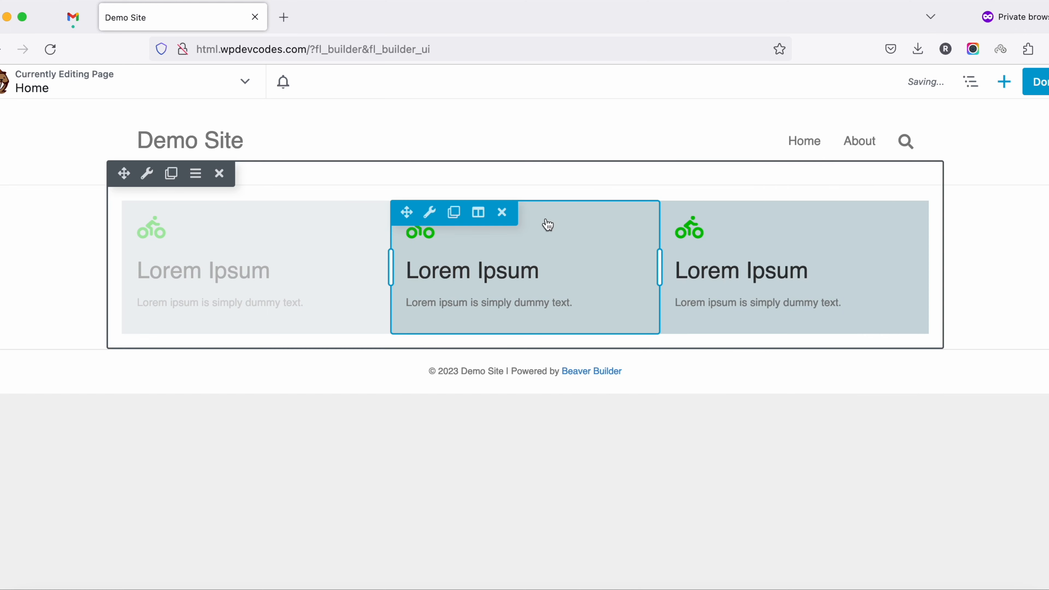
# Set the middle column's right padding to 5 px and save the column
pyautogui.moveTo(478, 212)
pyautogui.click(483, 233)
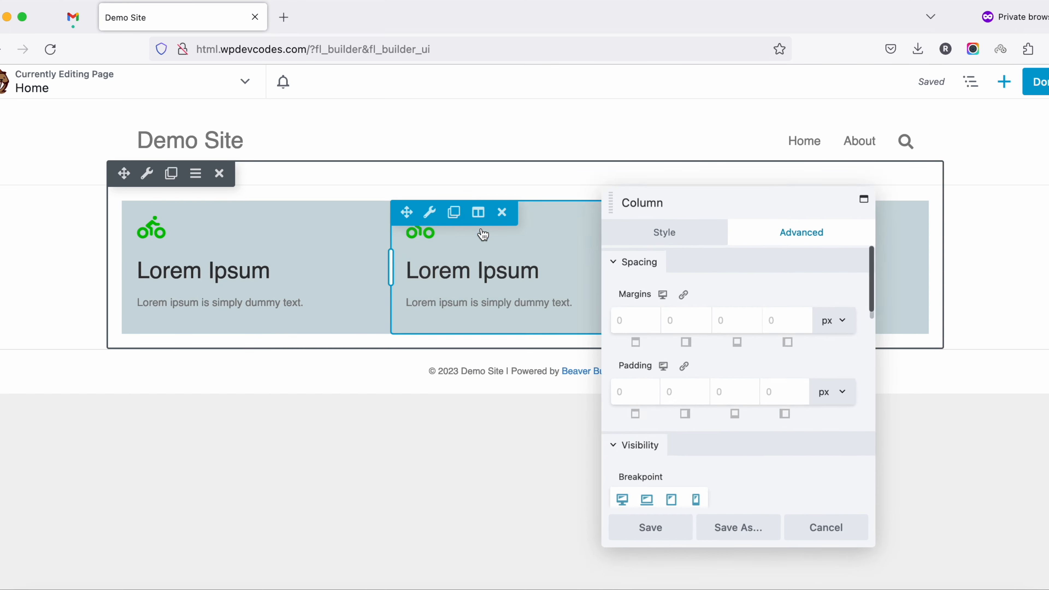
pyautogui.click(690, 397)
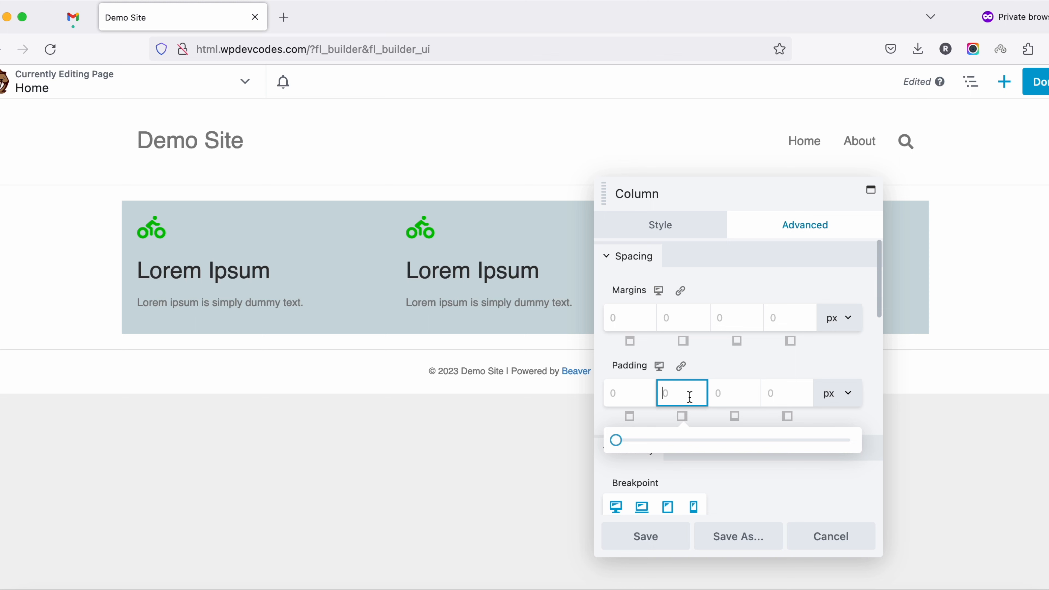
pyautogui.write('5')
pyautogui.click(644, 542)
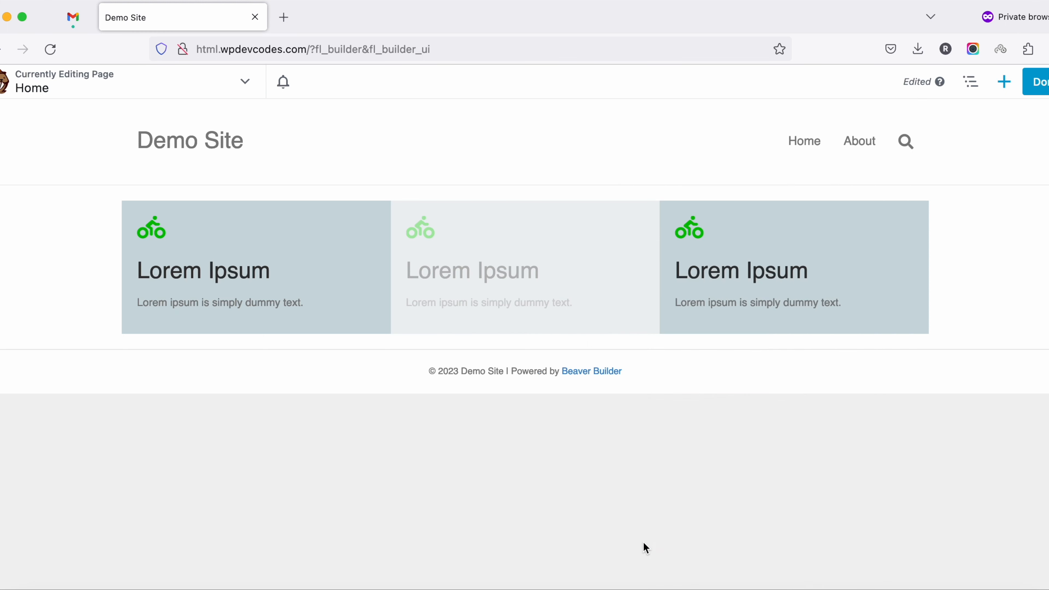
# Set the third column's right padding to 5 px and save the column
pyautogui.moveTo(748, 215)
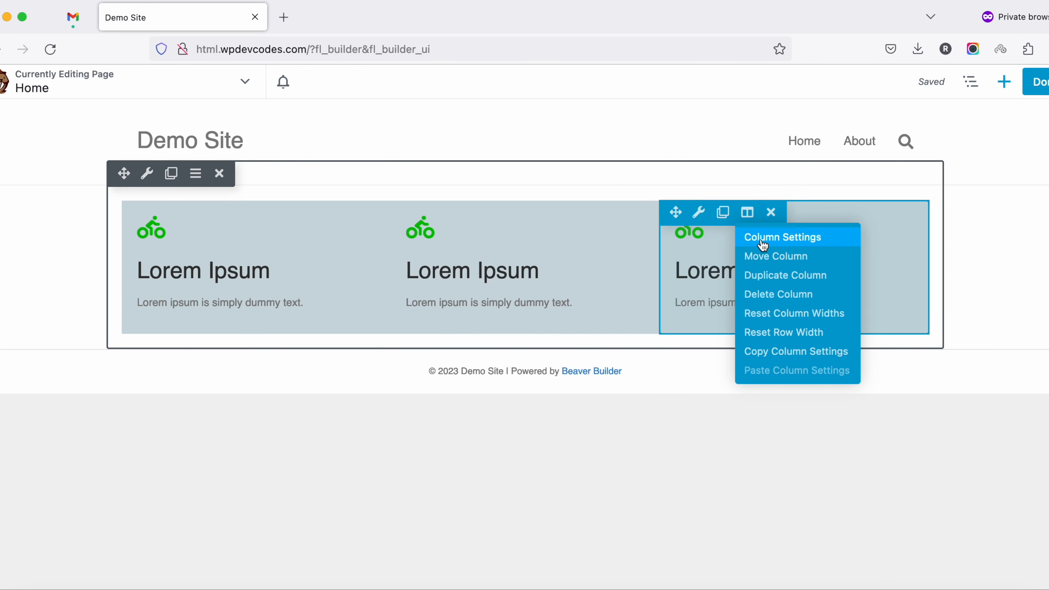
pyautogui.click(763, 240)
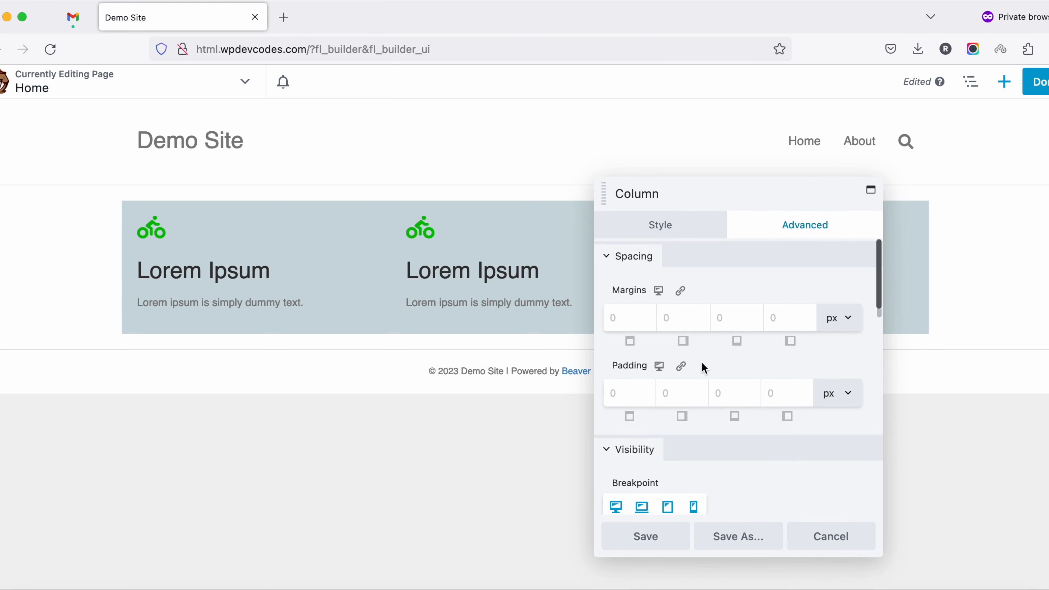
pyautogui.click(680, 390)
pyautogui.write('5')
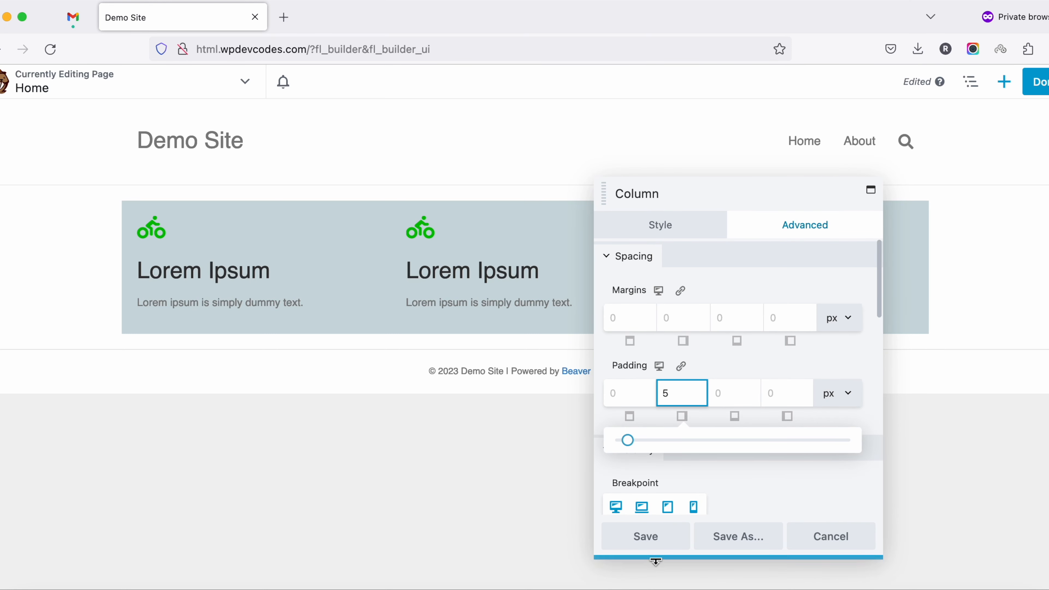
pyautogui.click(640, 548)
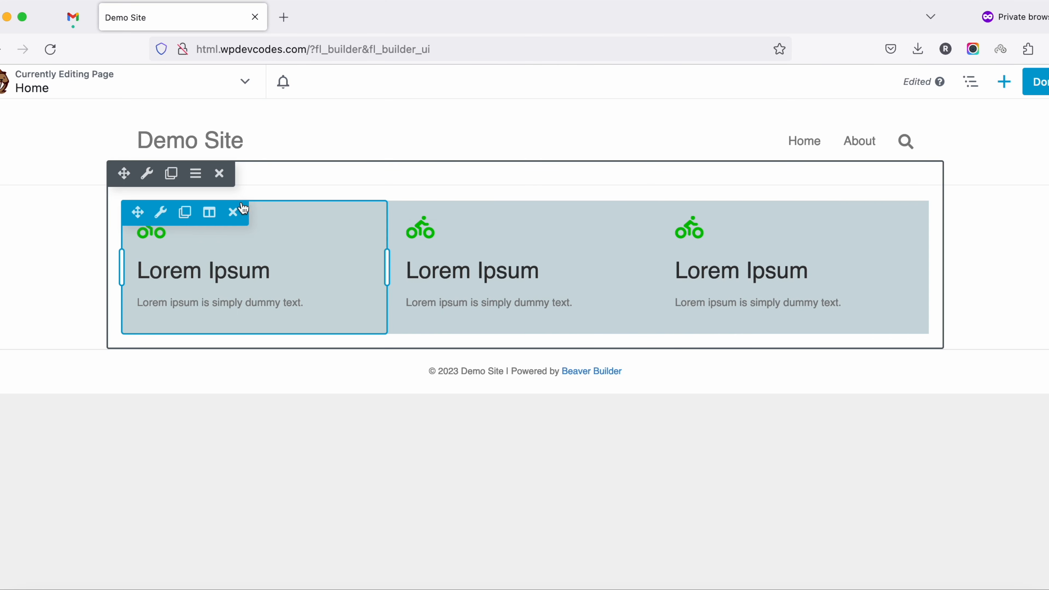
# Set the first column's right margin to 5 px and save the column
pyautogui.click(209, 212)
pyautogui.click(227, 248)
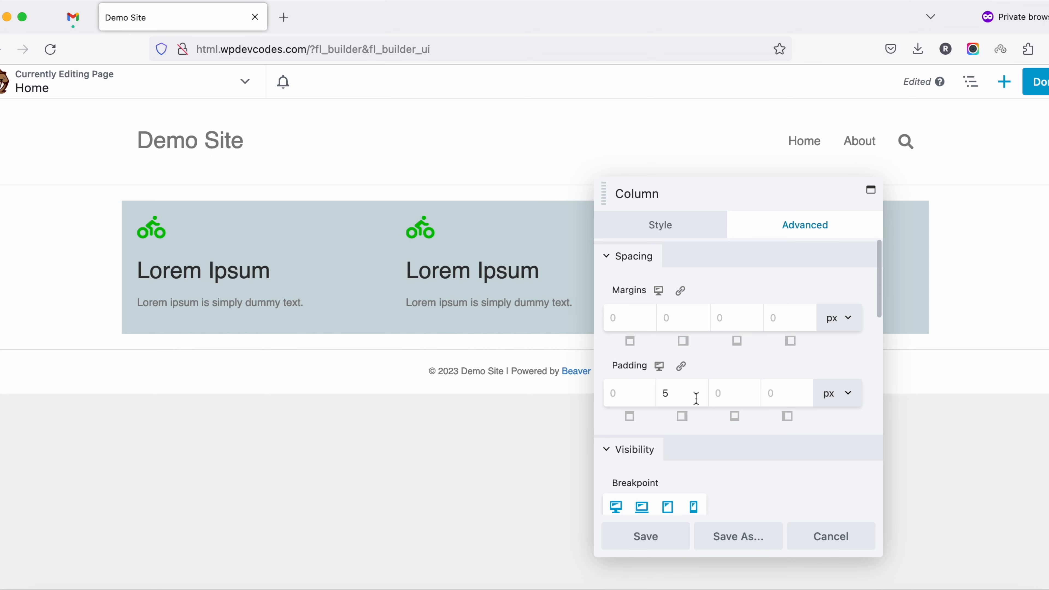
pyautogui.click(690, 318)
pyautogui.write('5')
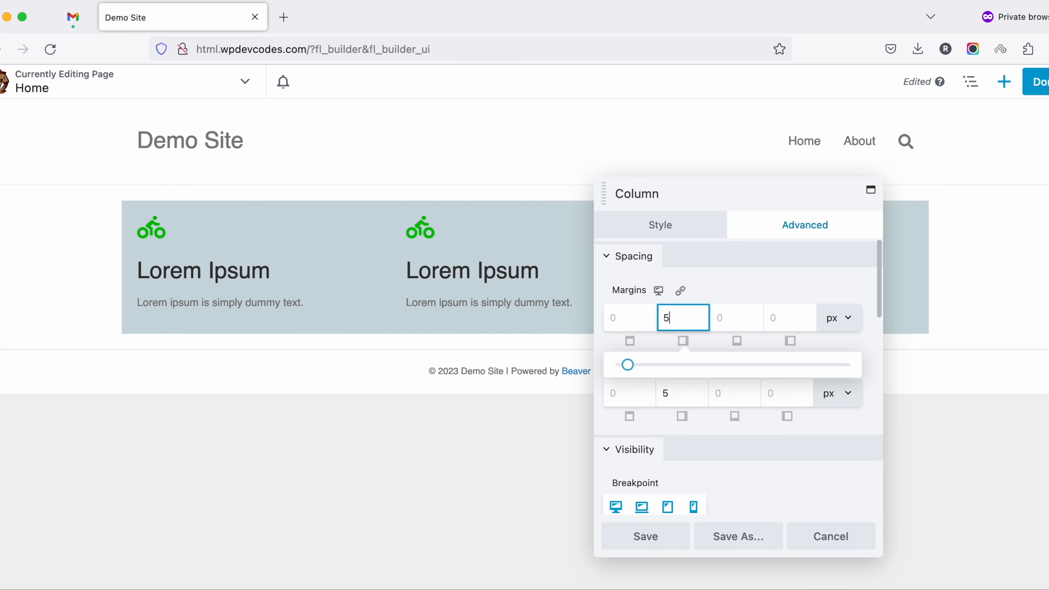
pyautogui.click(663, 541)
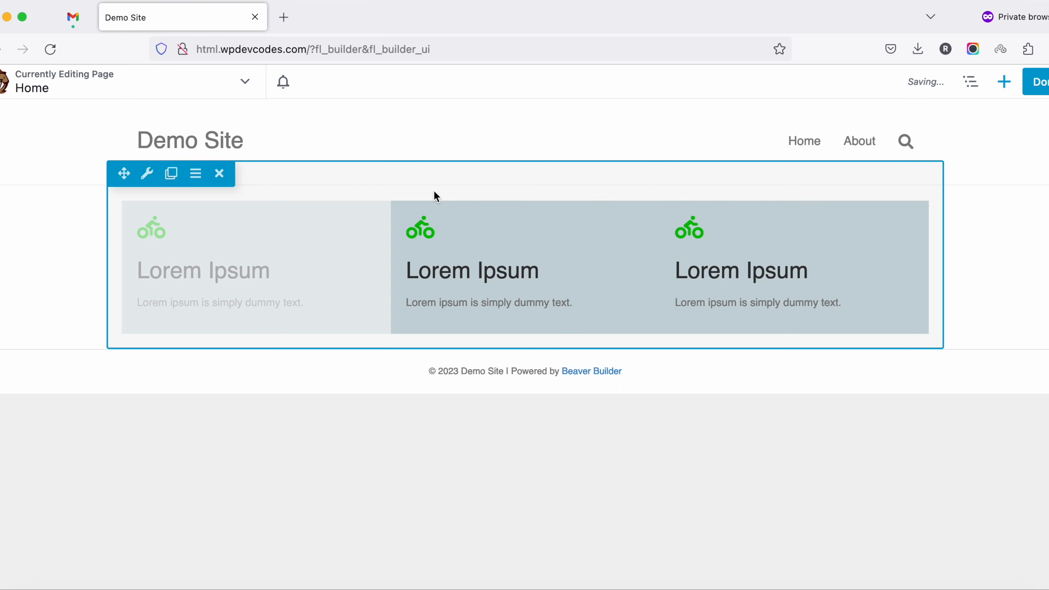
# Set the middle column's right margin to 5 px and save the column
pyautogui.click(479, 212)
pyautogui.click(482, 237)
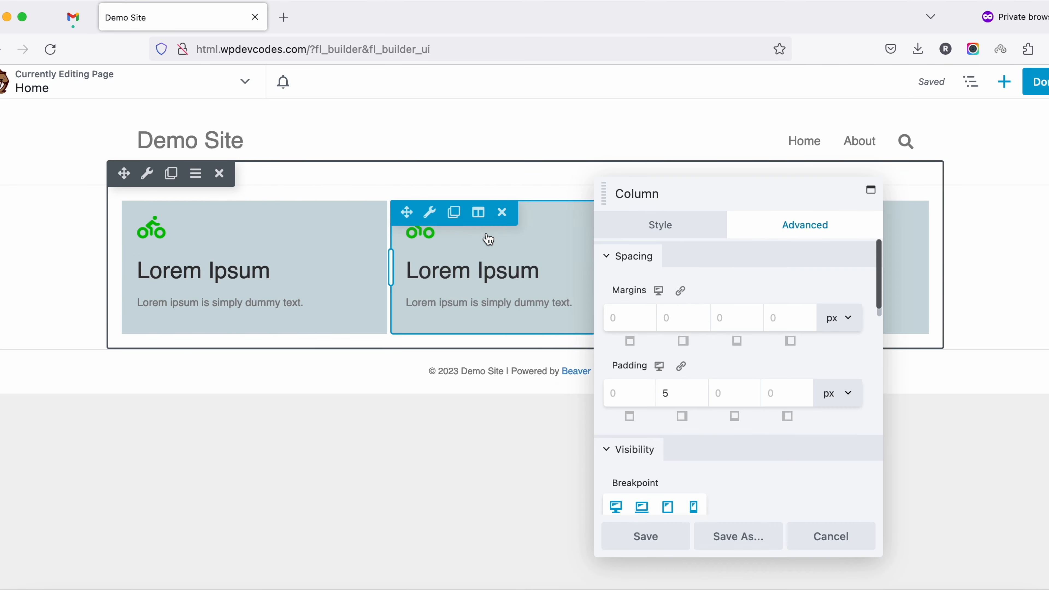
pyautogui.click(688, 317)
pyautogui.write('5')
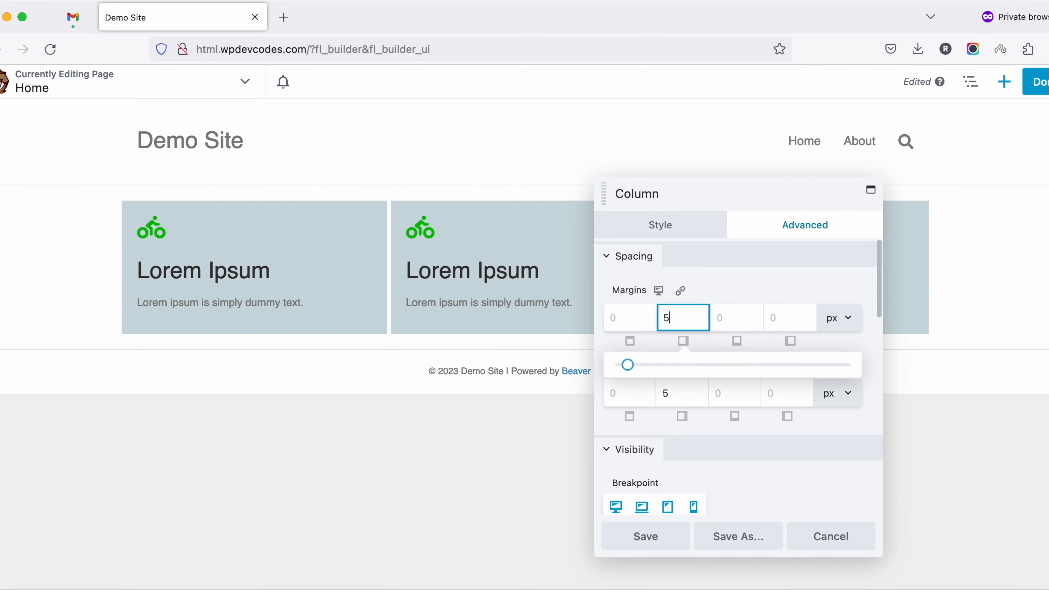
pyautogui.click(645, 538)
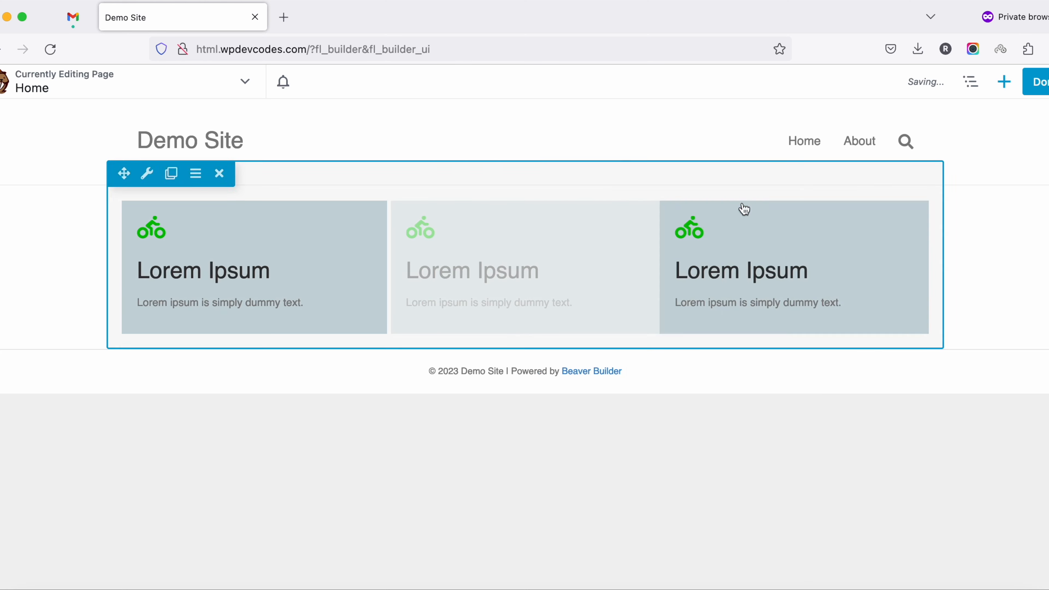
# Set the third column's right margin to 5 px and save the column
pyautogui.click(746, 212)
pyautogui.click(762, 240)
pyautogui.click(684, 325)
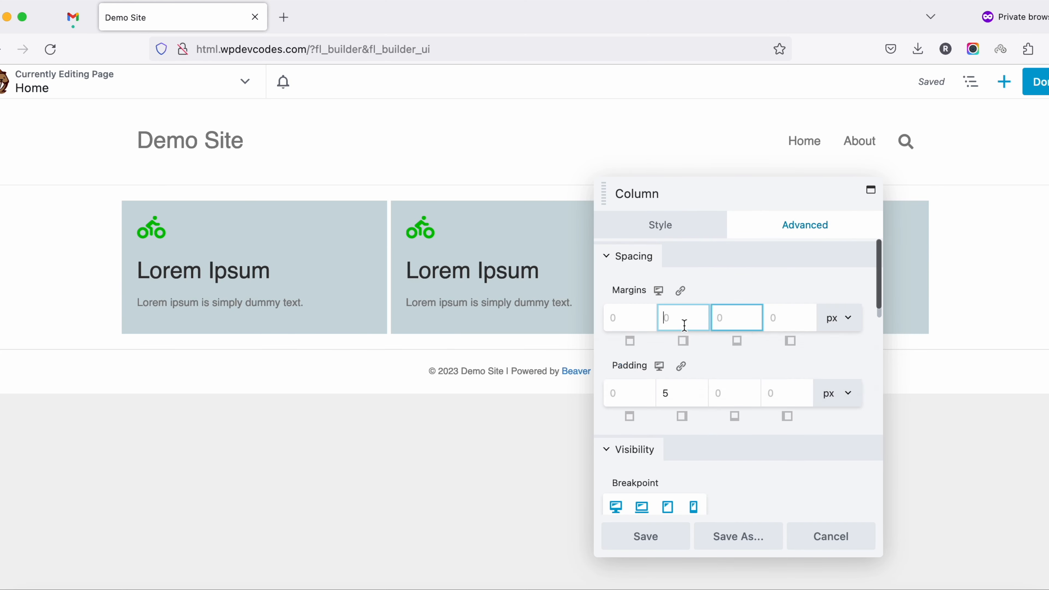
pyautogui.click(676, 548)
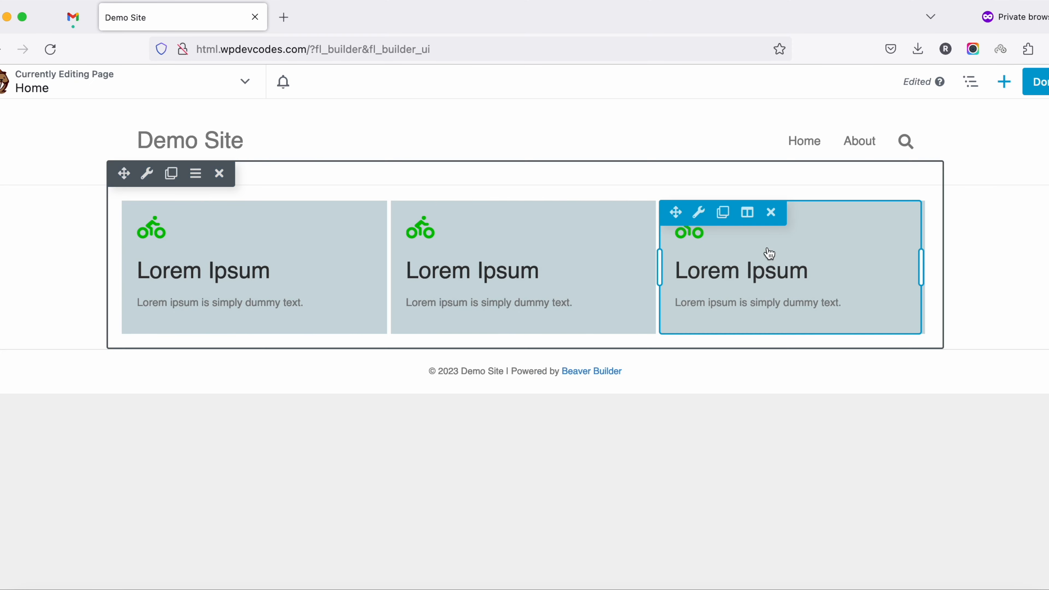
# Add a Heading module above the three columns with the text "Call Out"
pyautogui.click(1004, 81)
pyautogui.scroll(-3, 925, 257)
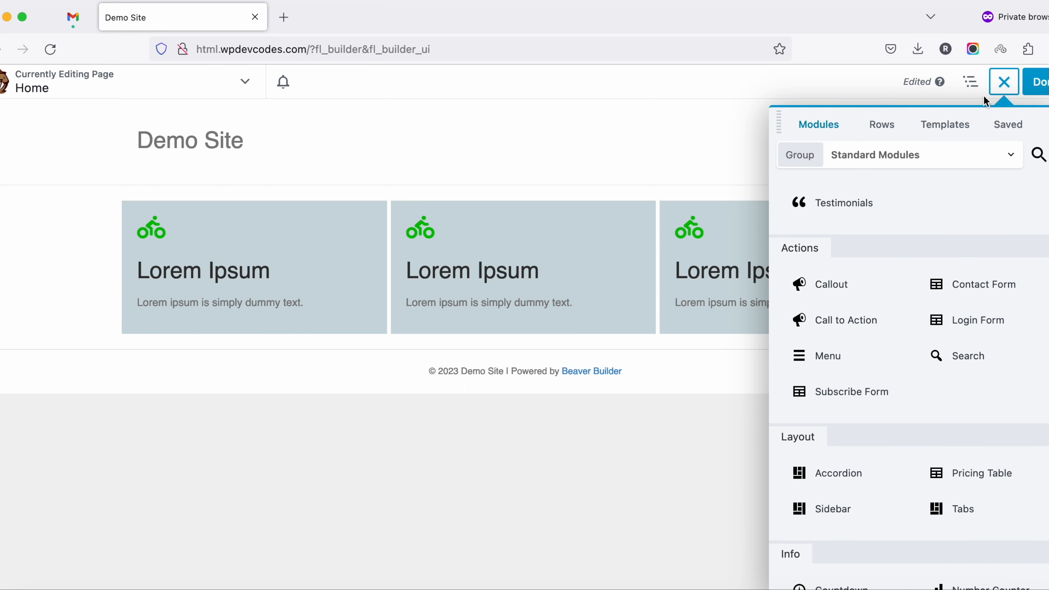
pyautogui.click(838, 127)
pyautogui.moveTo(971, 265); pyautogui.dragTo(503, 209)
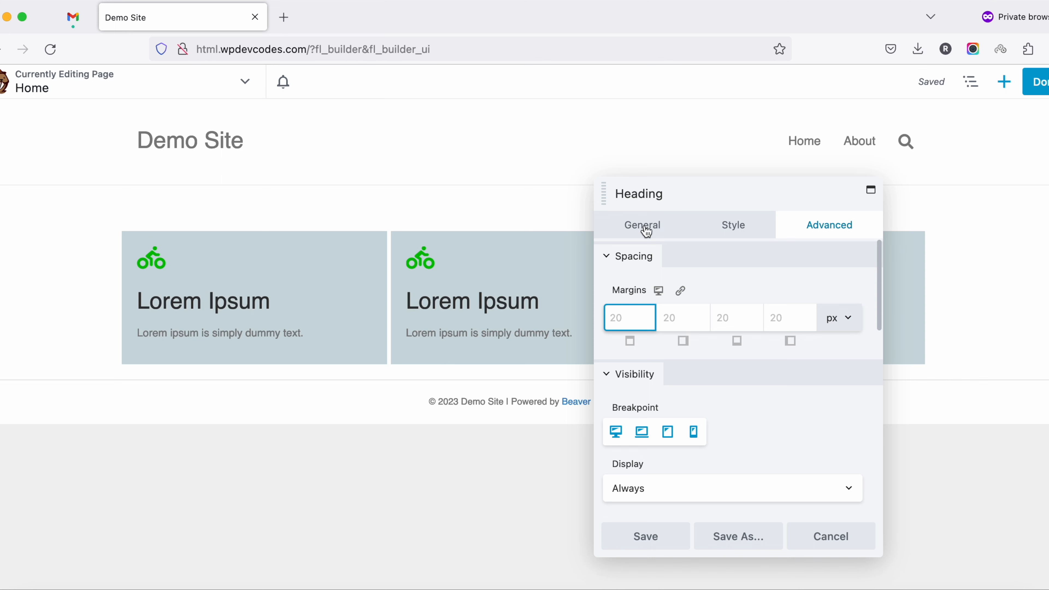
pyautogui.click(644, 227)
pyautogui.click(661, 294)
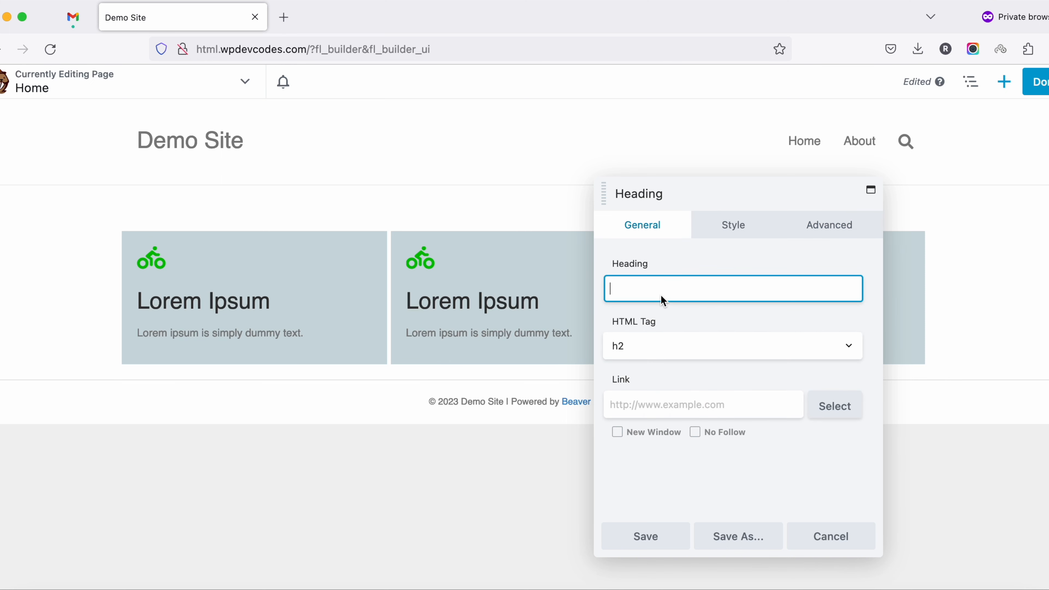
pyautogui.write('Call Out')
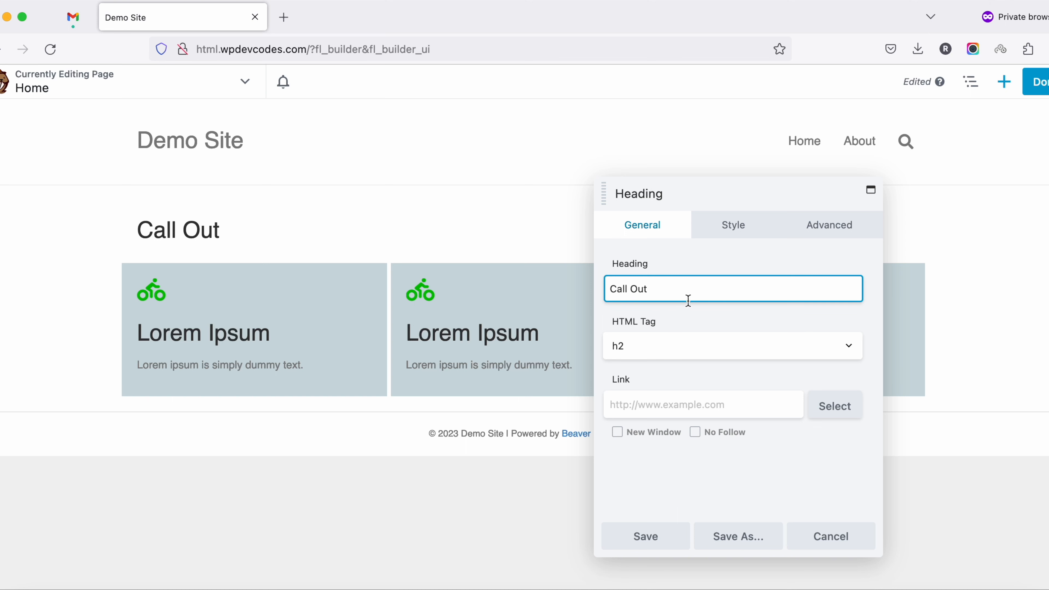
# Center-align the new heading in its font style settings and save the module
pyautogui.click(733, 225)
pyautogui.click(624, 347)
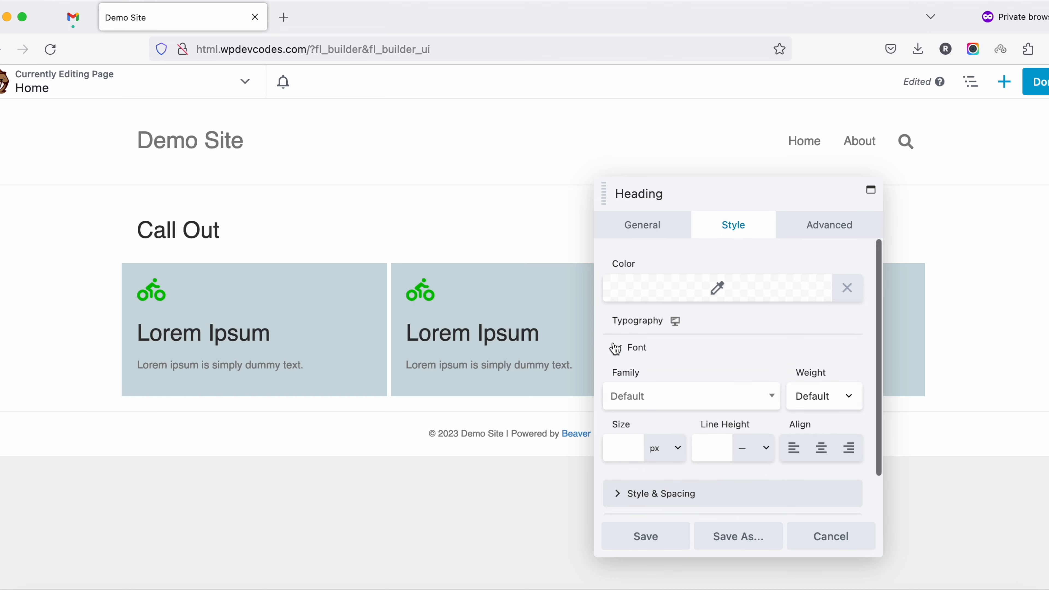
pyautogui.click(821, 448)
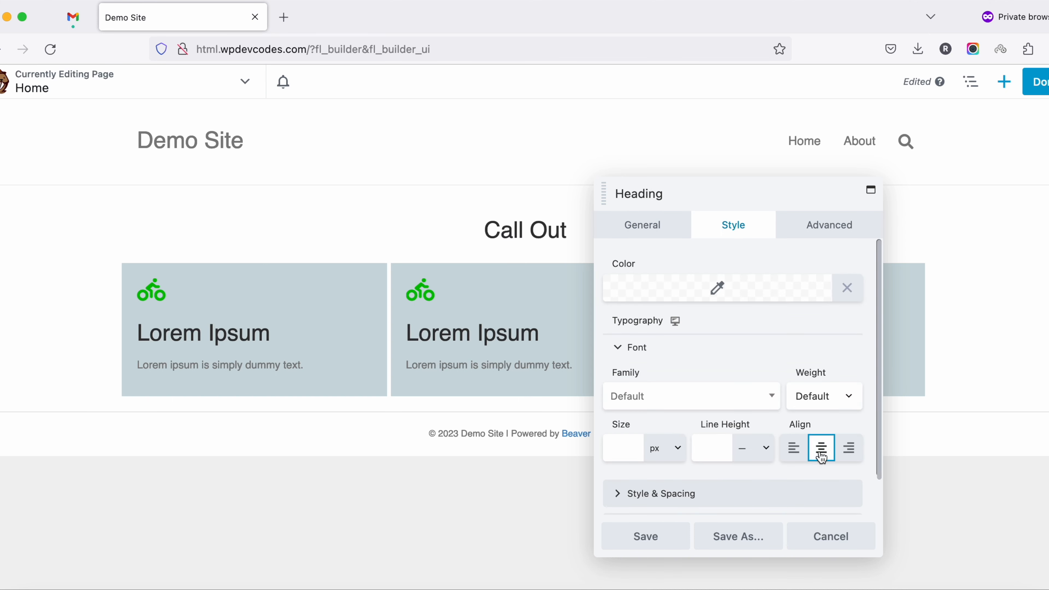
pyautogui.click(638, 539)
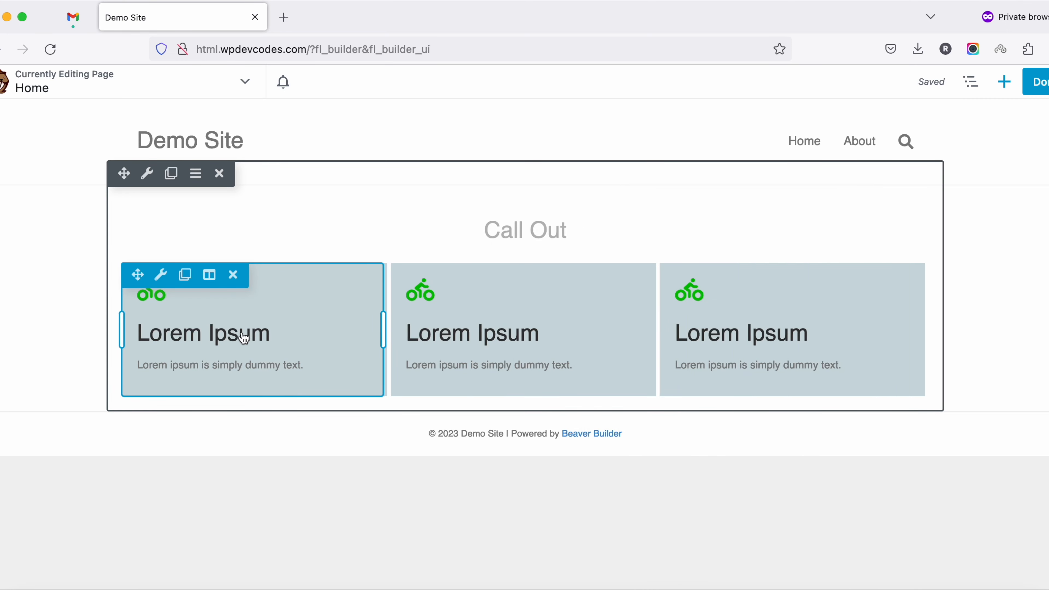
# Change the heading text above the columns to "CallOut" and save the module
pyautogui.click(1004, 82)
pyautogui.scroll(-5, 854, 405)
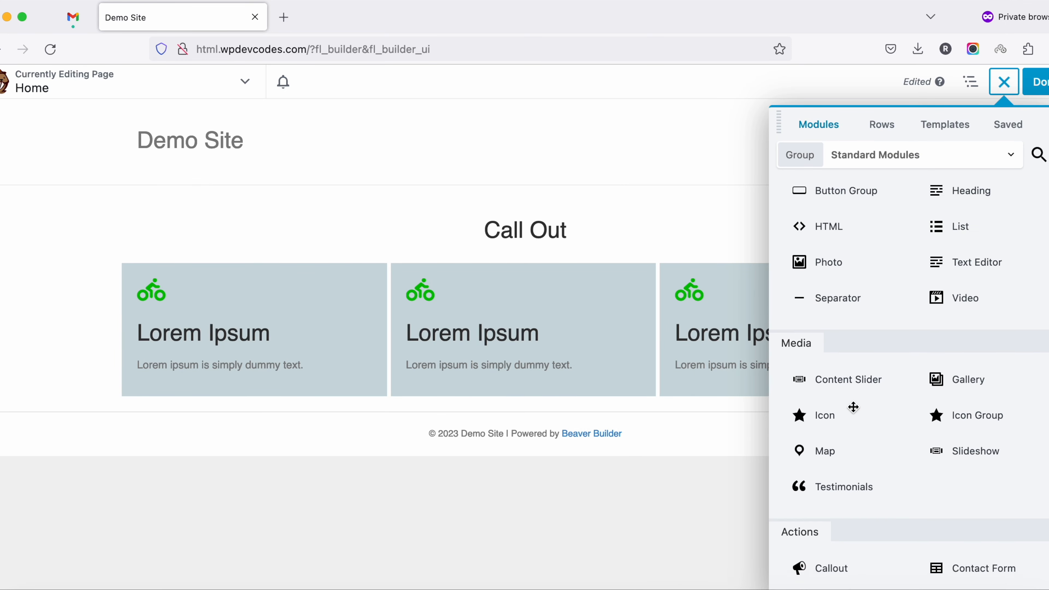
pyautogui.scroll(-1, 853, 407)
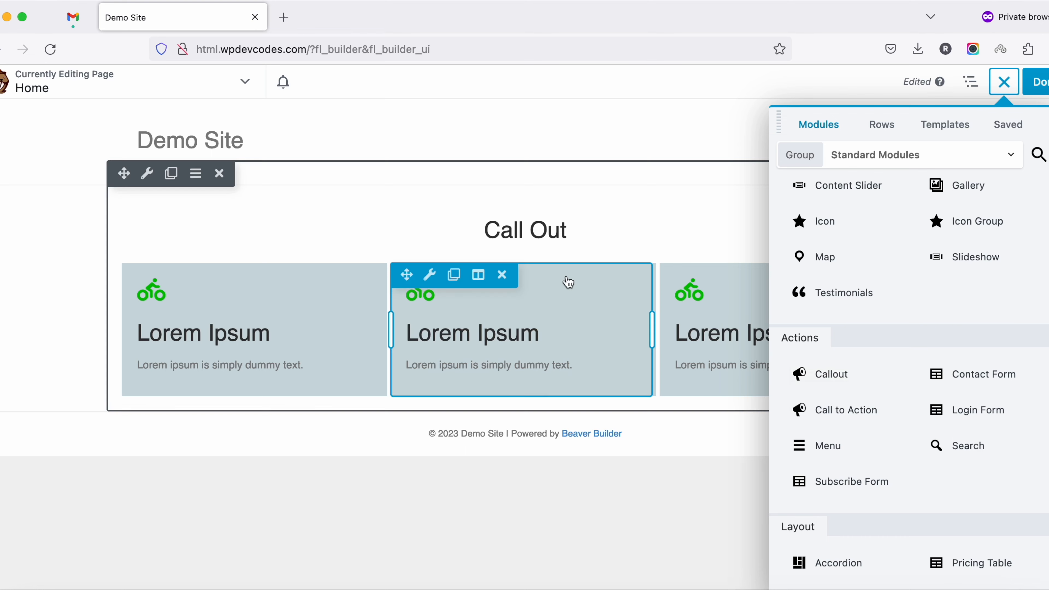
pyautogui.click(534, 234)
pyautogui.click(643, 227)
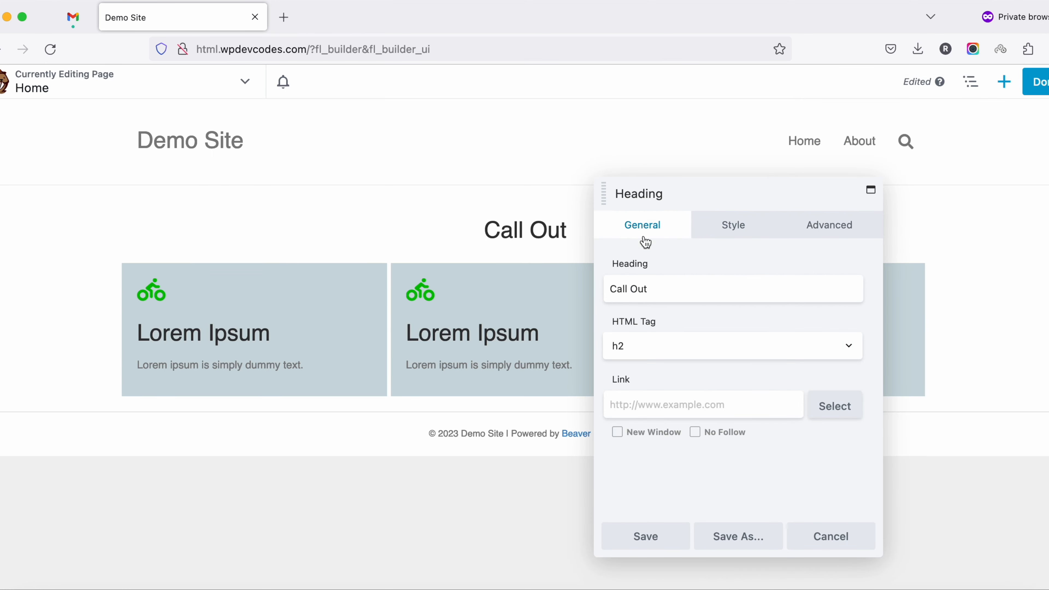
pyautogui.click(636, 289)
pyautogui.press('BackSpace')
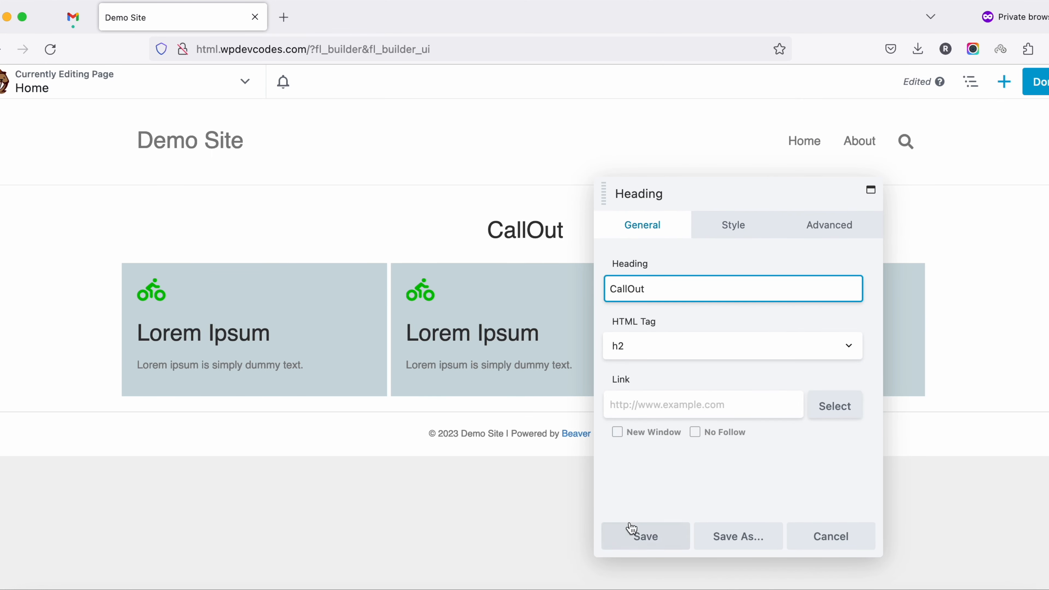
pyautogui.click(632, 534)
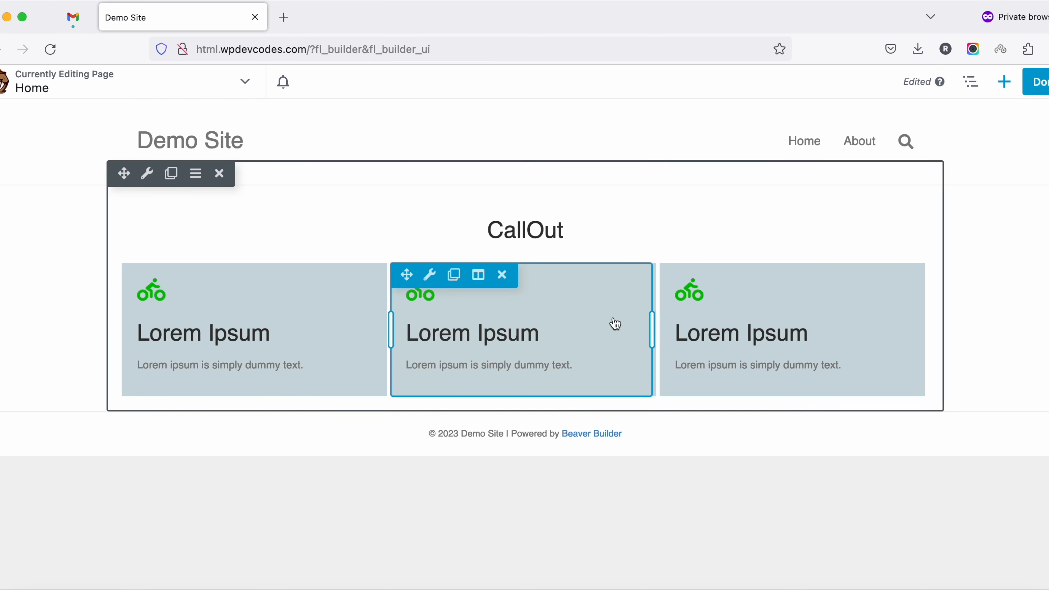
# Finish editing the Home page and publish the changes
pyautogui.click(1004, 81)
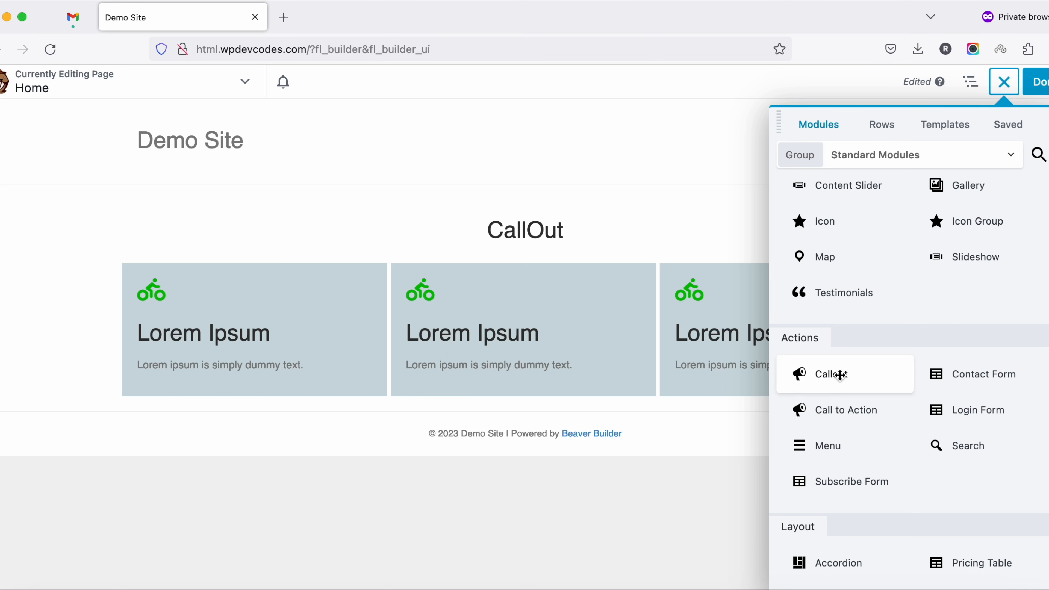
pyautogui.click(1040, 84)
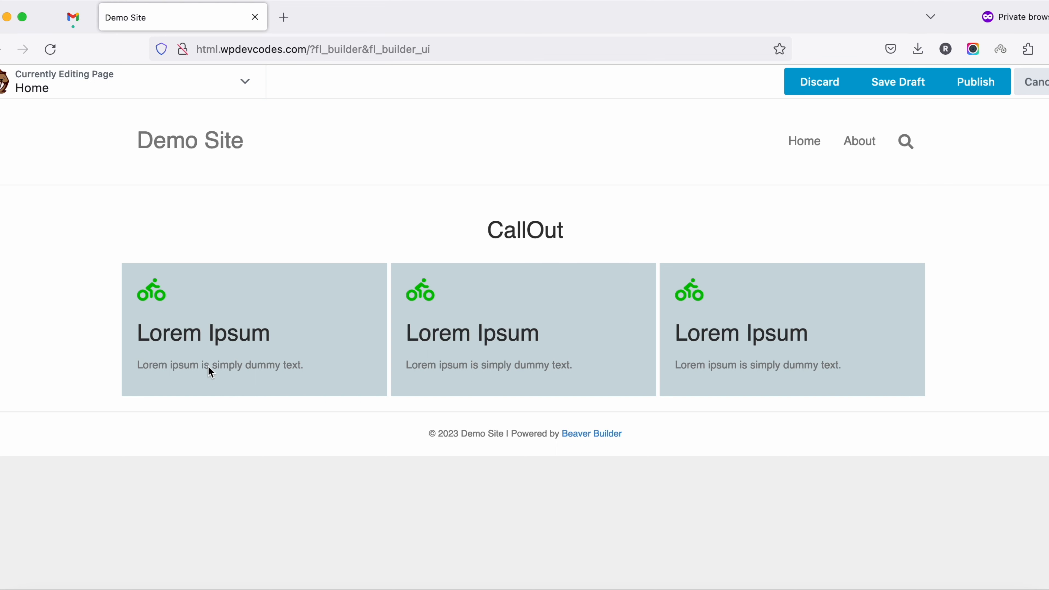
pyautogui.click(975, 81)
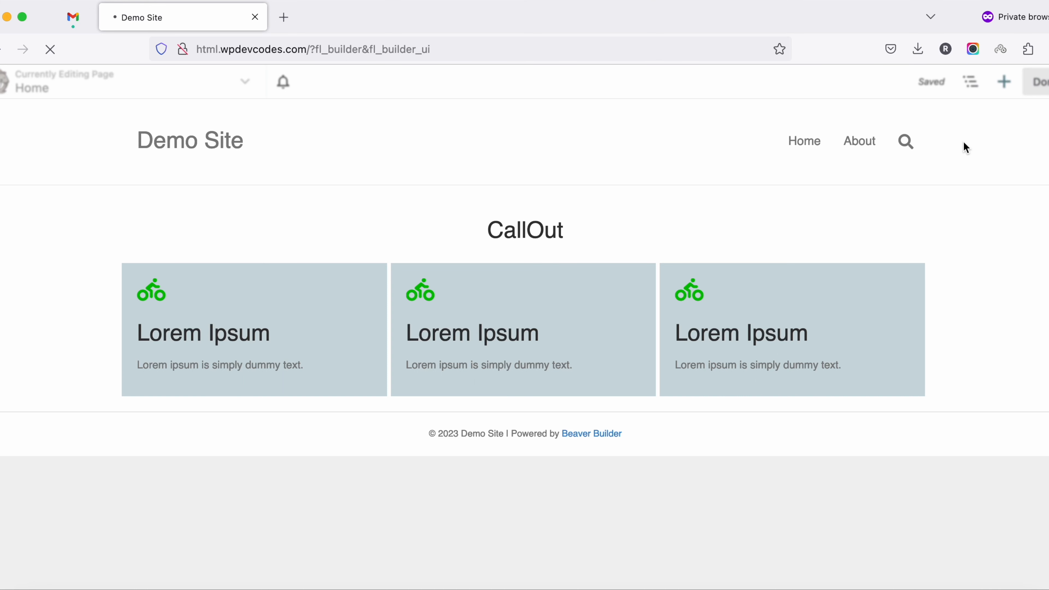